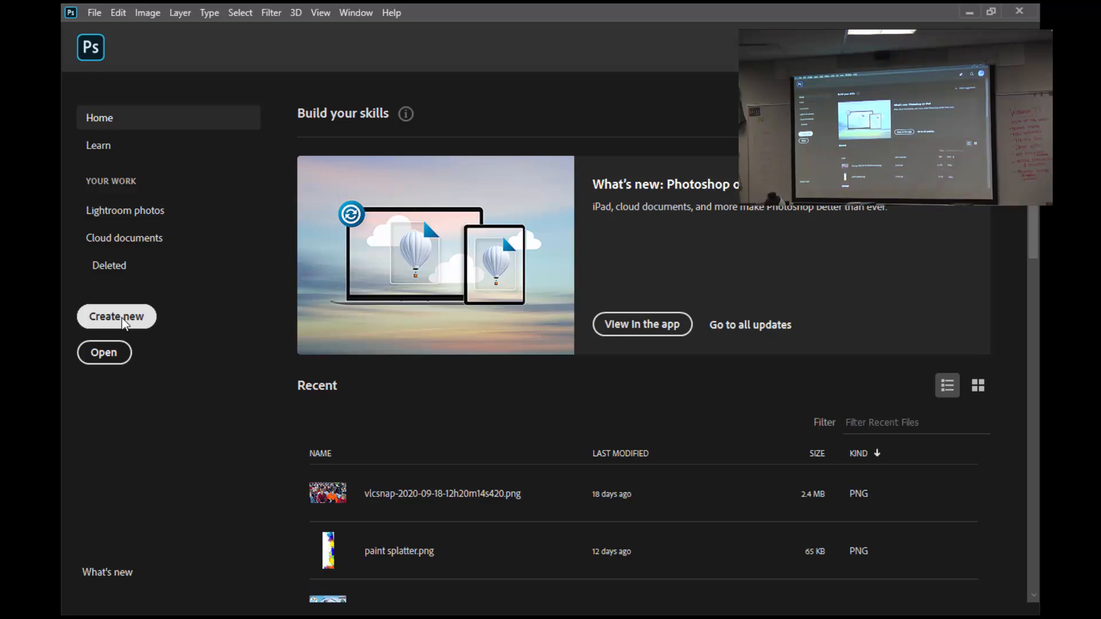
Create a new 17 x 11 inch landscape document at 150 pixels/inch in RGB Color with a white background.
{"action": "left_click", "coordinate": [129, 321]}
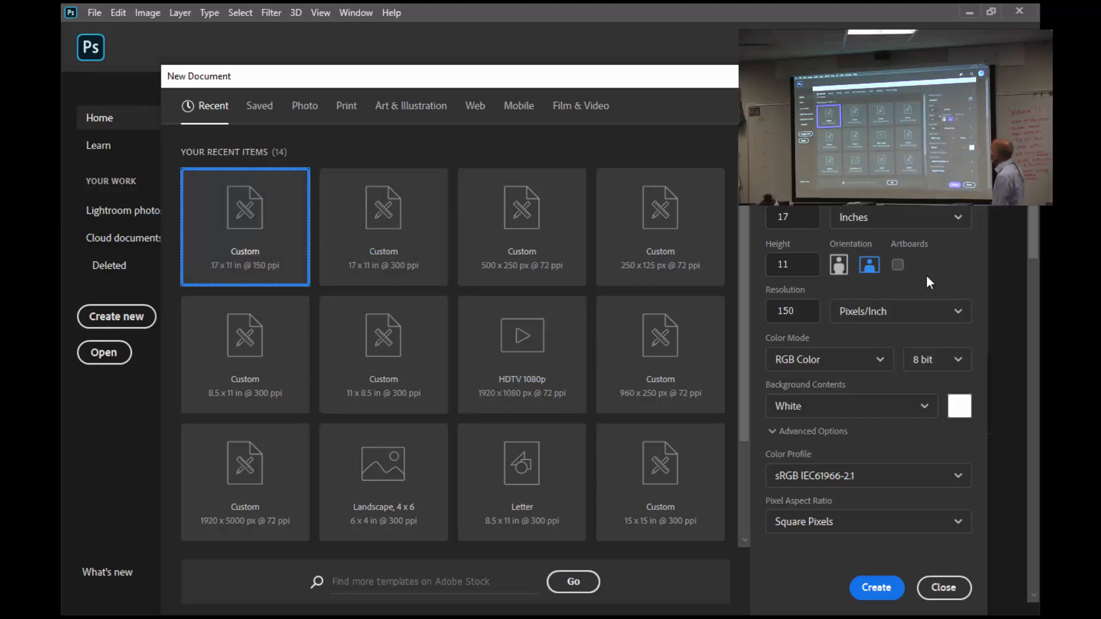
{"action": "left_click", "coordinate": [893, 585]}
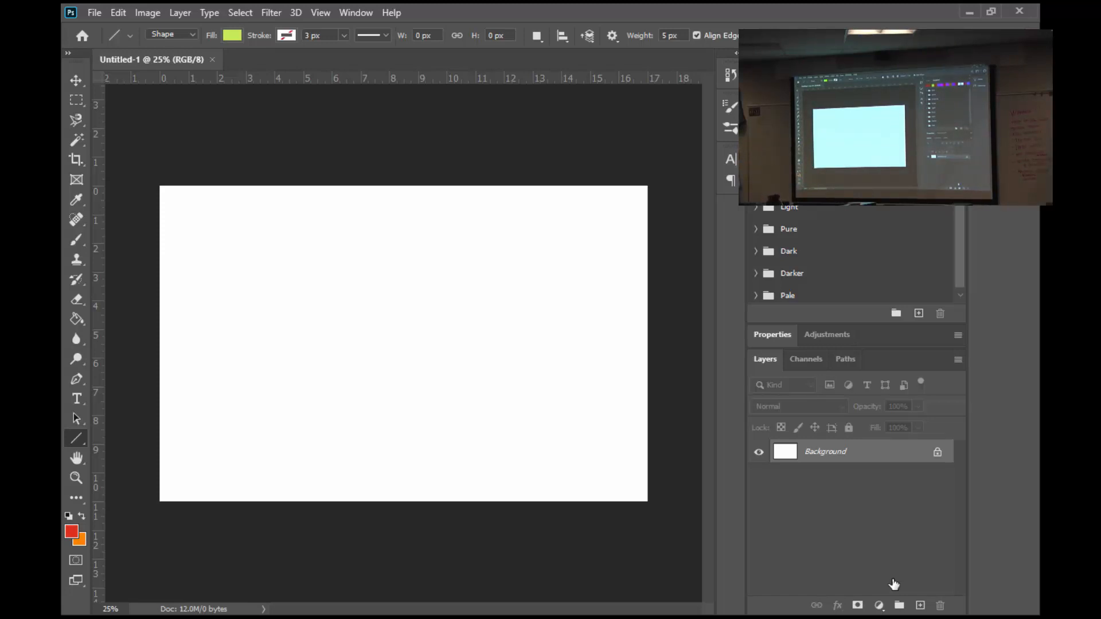
Choose the Rectangle tool and set its fill color to black (000000).
{"action": "left_click", "coordinate": [75, 439]}
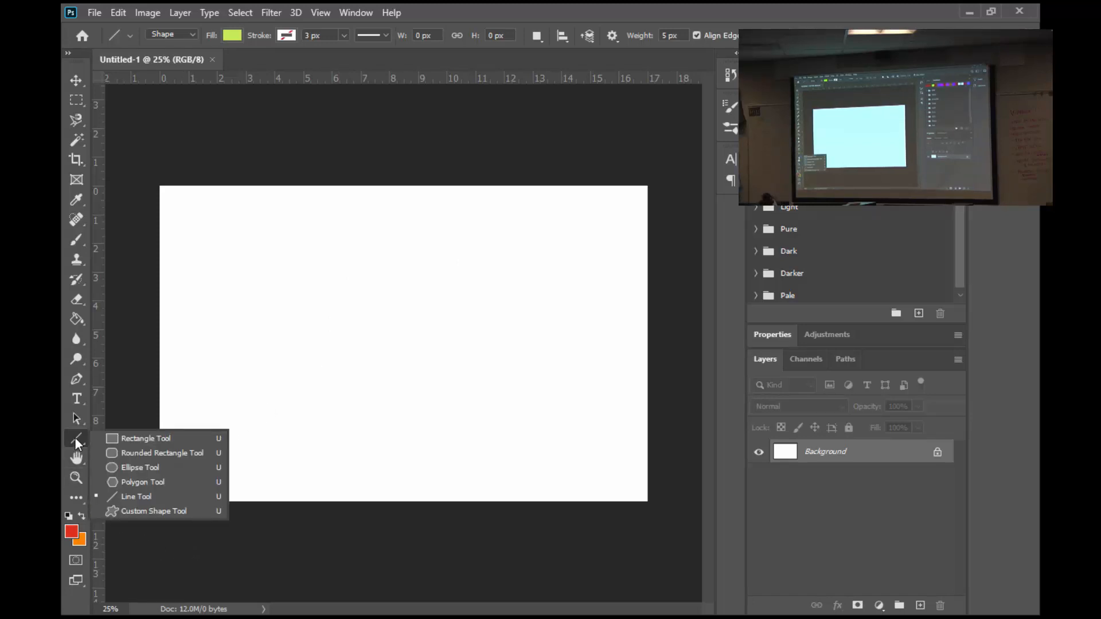
{"action": "left_click", "coordinate": [155, 438]}
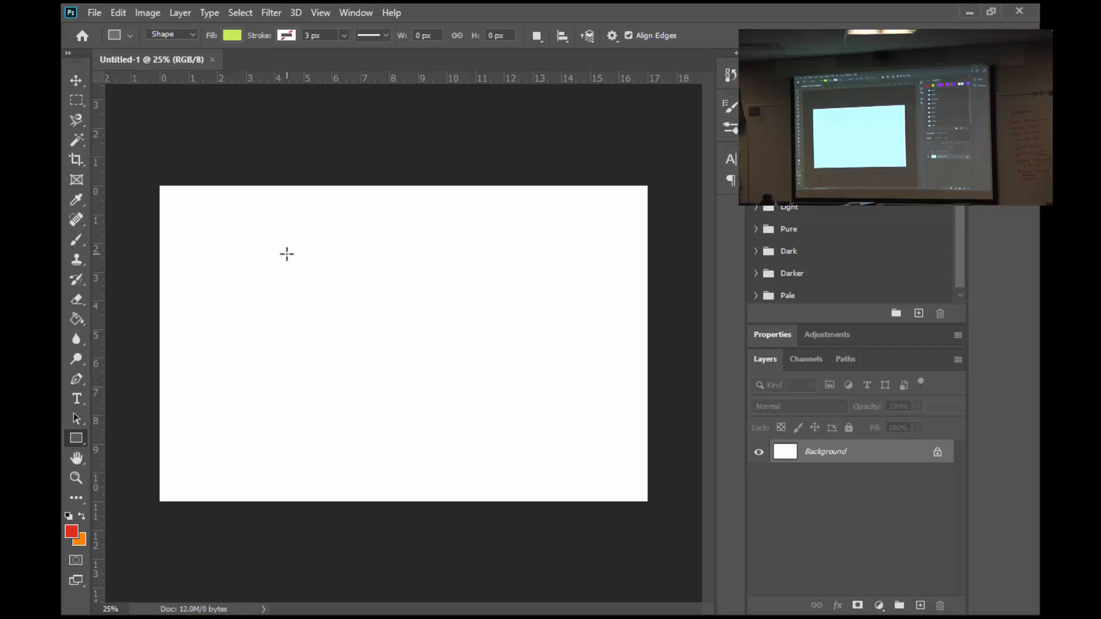
{"action": "left_click_drag", "start_coordinate": [318, 253], "coordinate": [532, 456]}
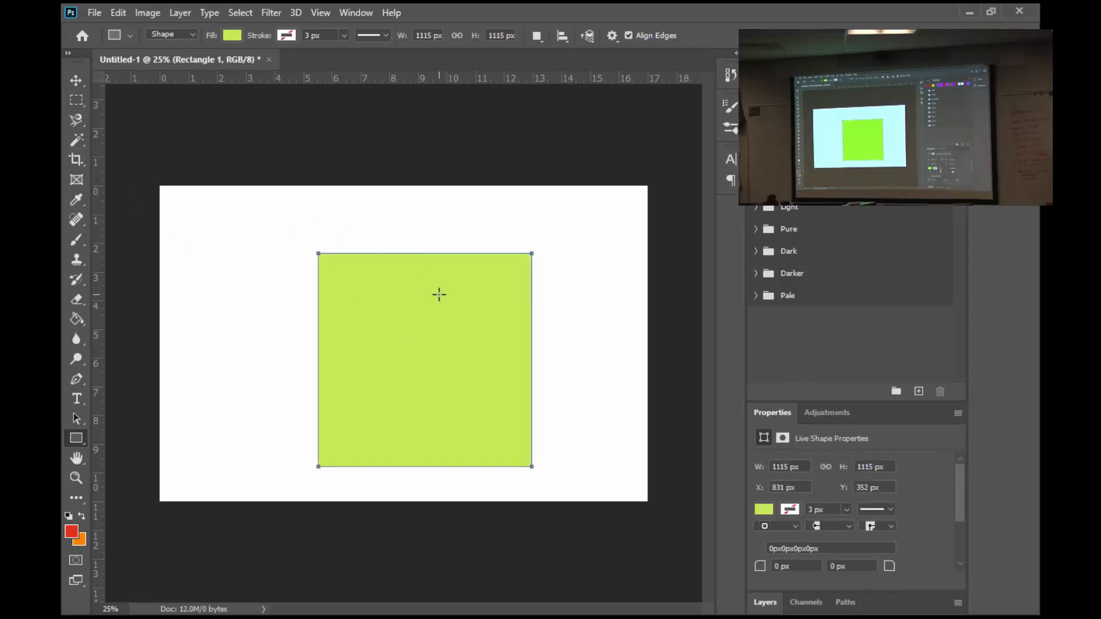
{"action": "key", "text": "ctrl+z"}
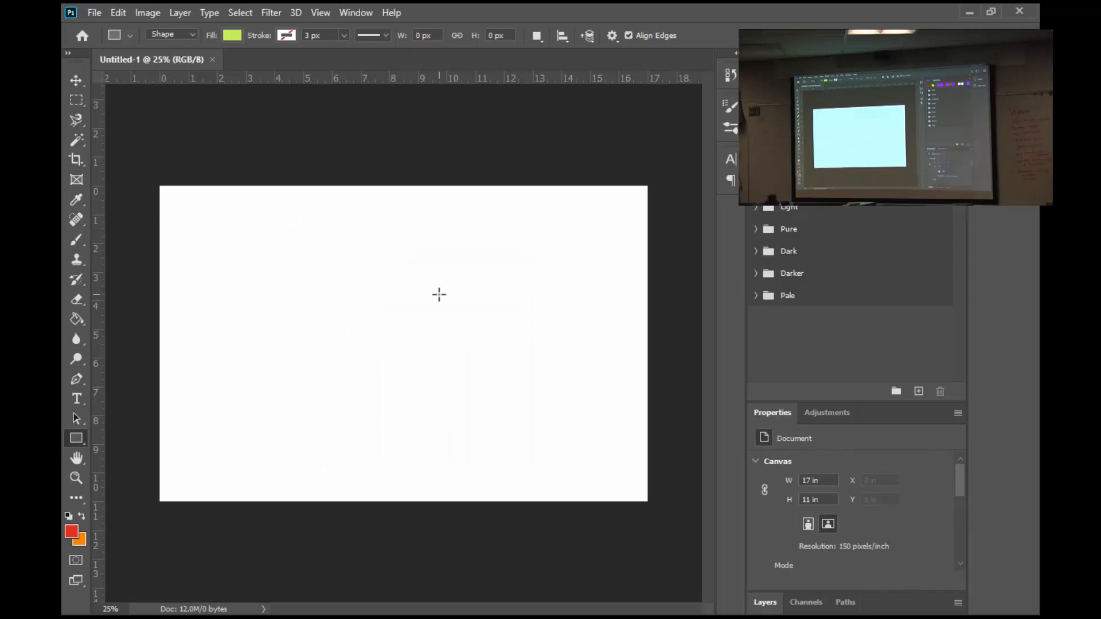
{"action": "left_click", "coordinate": [233, 36]}
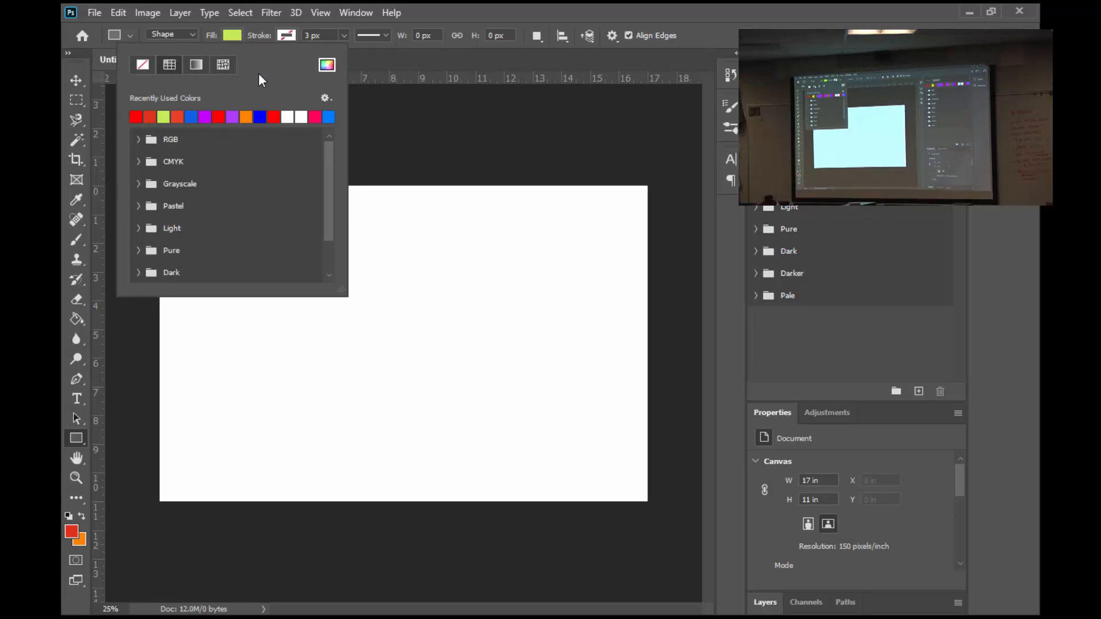
{"action": "left_click", "coordinate": [325, 67]}
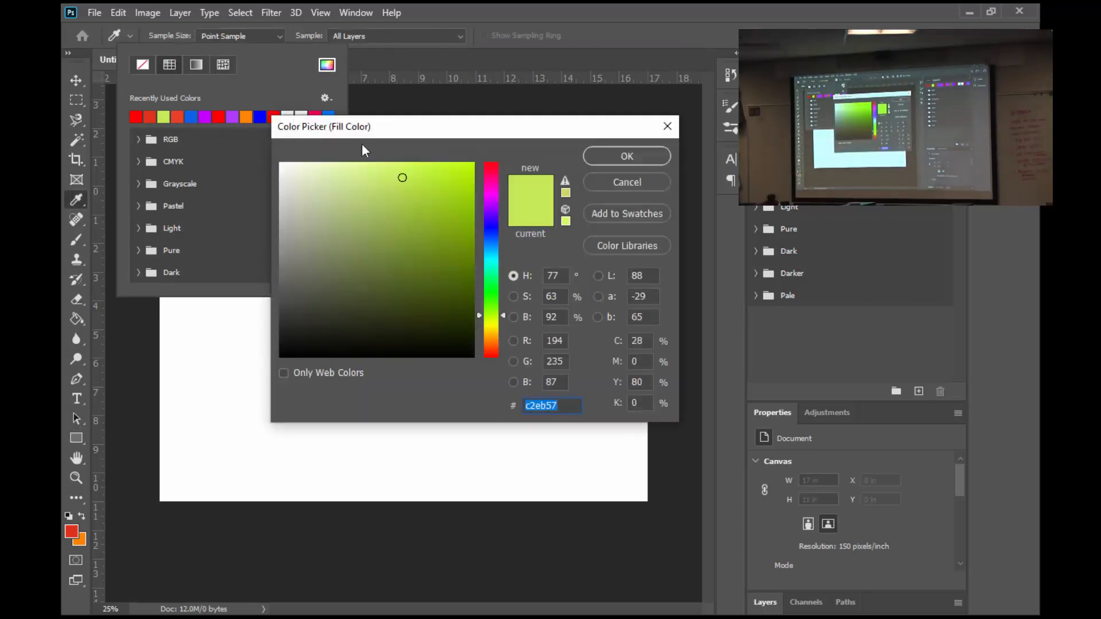
{"action": "left_click", "coordinate": [447, 354]}
{"action": "left_click_drag", "start_coordinate": [446, 354], "coordinate": [517, 373]}
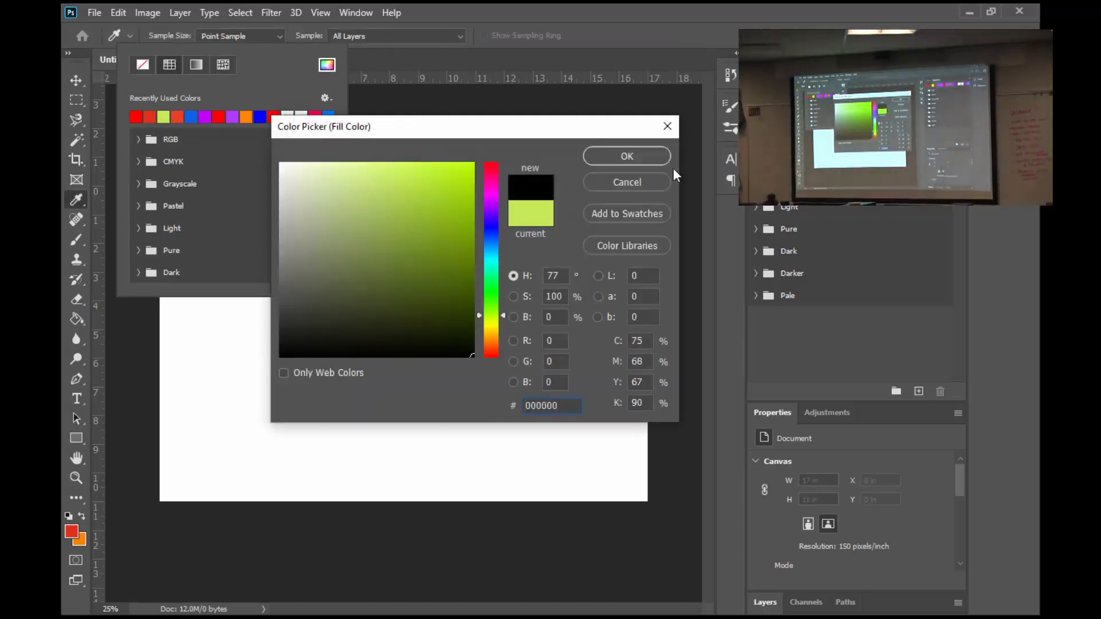
{"action": "left_click", "coordinate": [641, 154]}
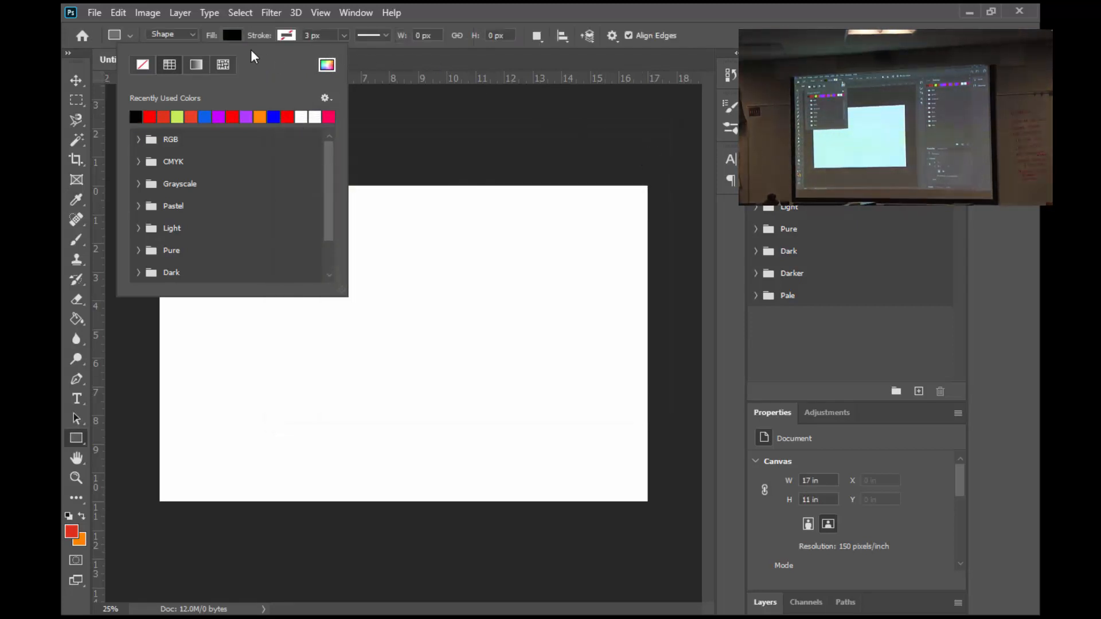
{"action": "left_click", "coordinate": [211, 33]}
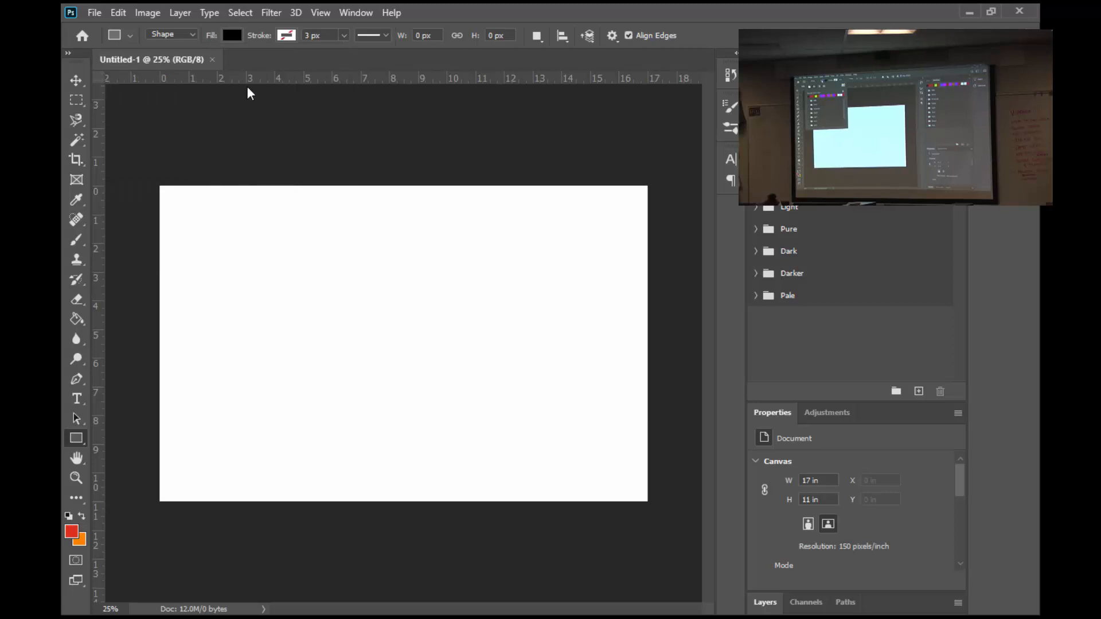
Draw a black square about 1023 px wide on the canvas and shift it slightly toward the top center.
{"action": "left_click_drag", "start_coordinate": [285, 262], "coordinate": [557, 457]}
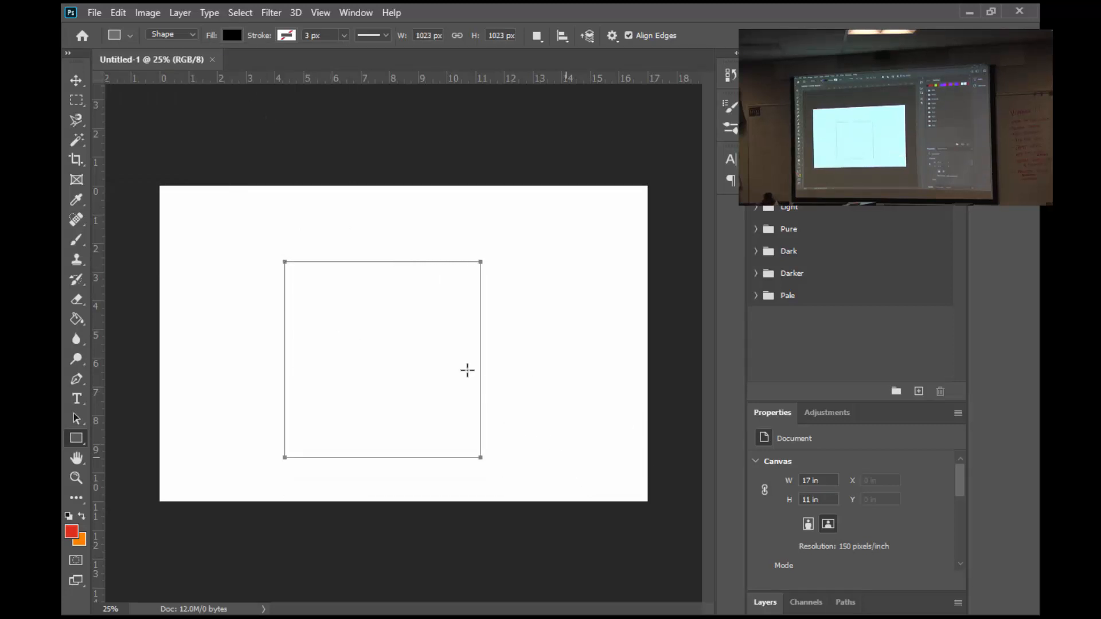
{"action": "left_click", "coordinate": [72, 78]}
{"action": "left_click_drag", "start_coordinate": [357, 337], "coordinate": [367, 316]}
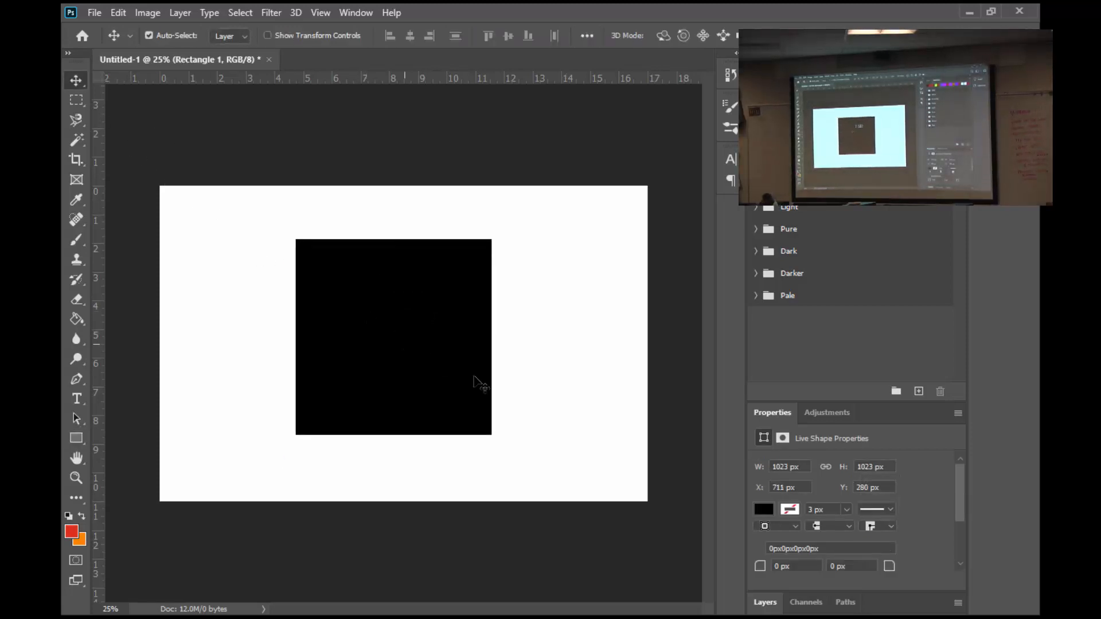
Rasterize the black square's layer.
{"action": "left_click", "coordinate": [761, 601]}
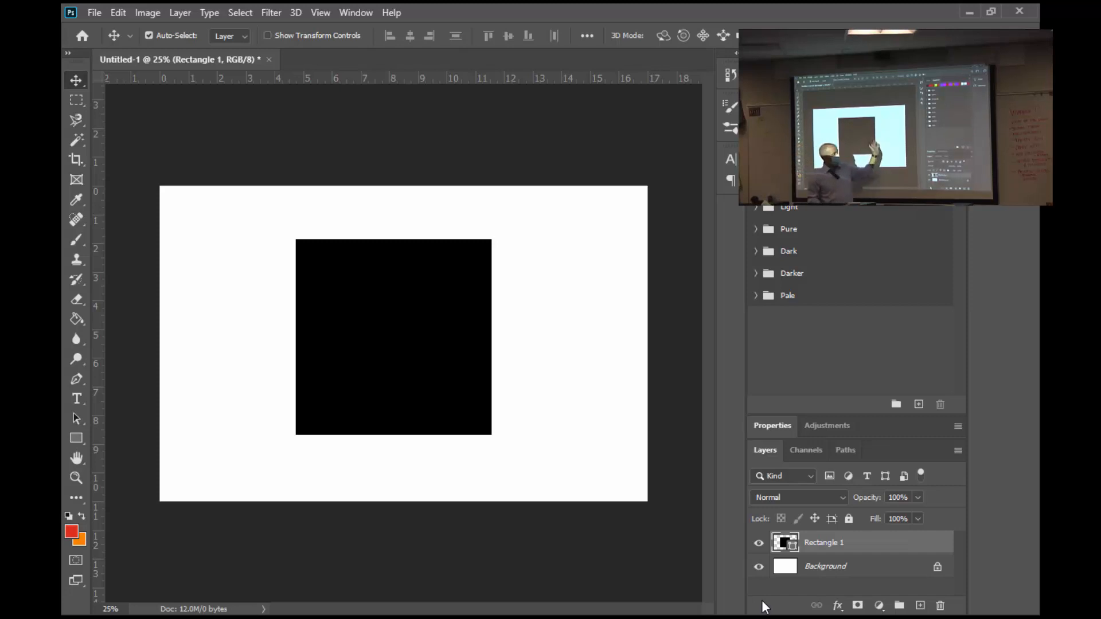
{"action": "right_click", "coordinate": [864, 545]}
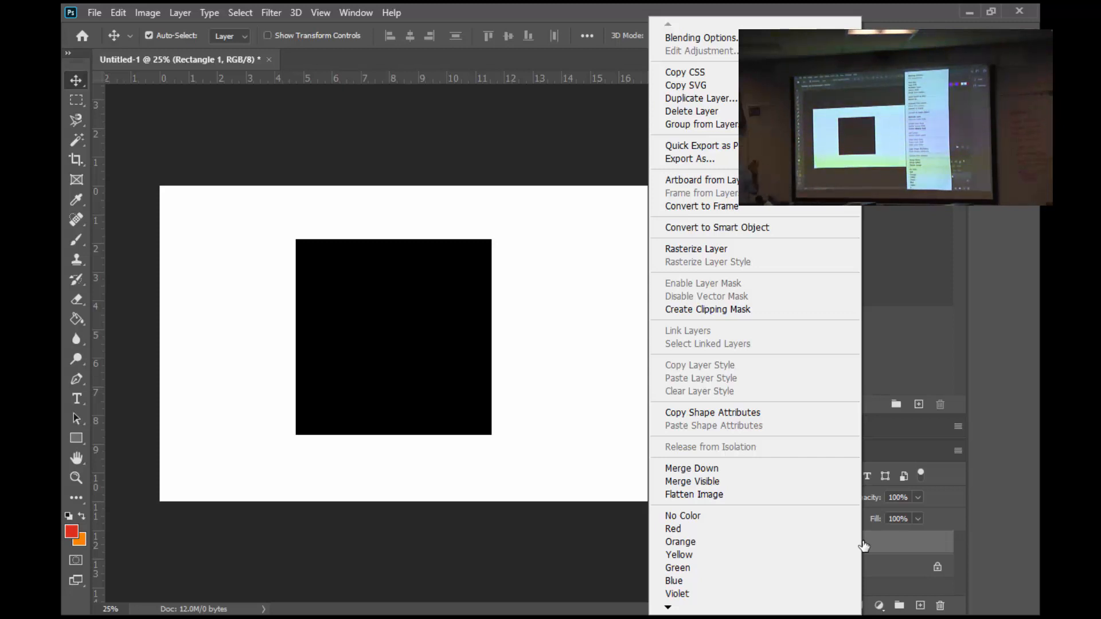
{"action": "left_click", "coordinate": [723, 250]}
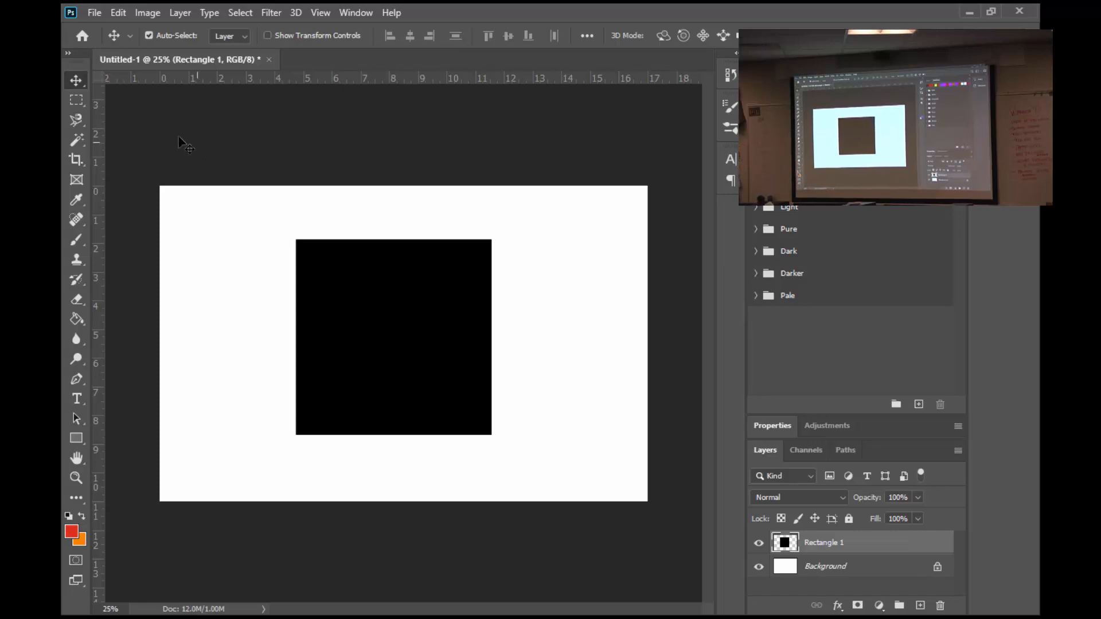
Cut a curvy, branching freehand Lasso selection out of the black square's right side and paste it in place on a new layer.
{"action": "left_click", "coordinate": [77, 100]}
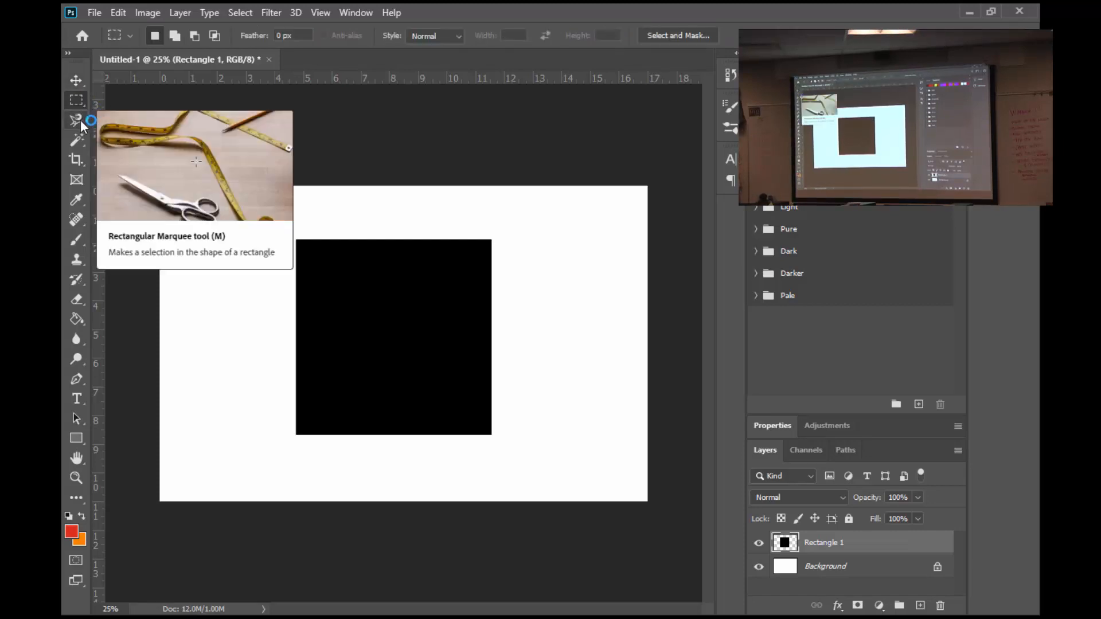
{"action": "left_click", "coordinate": [80, 121]}
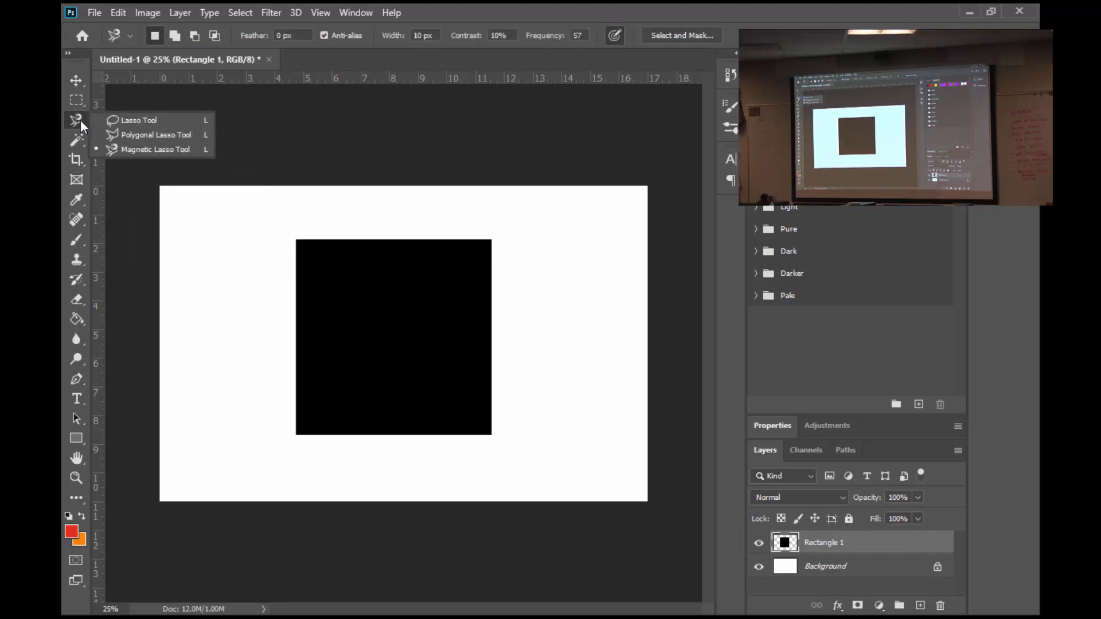
{"action": "left_click", "coordinate": [142, 121]}
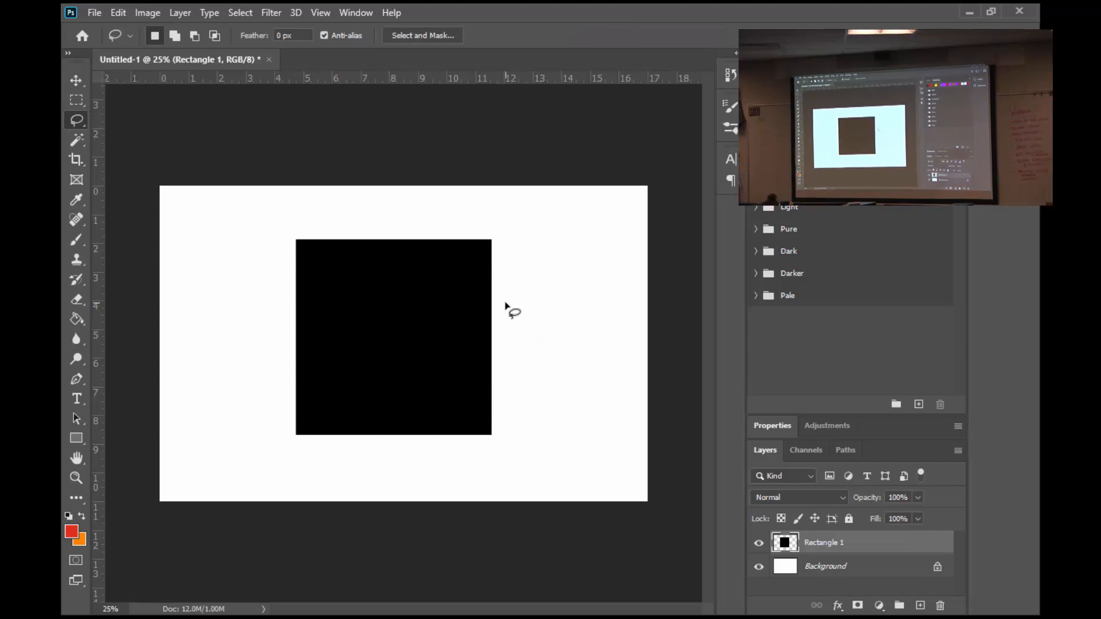
{"action": "mouse_move", "coordinate": [498, 290]}
{"action": "left_mouse_down"}
{"action": "mouse_move", "coordinate": [465, 305]}
{"action": "mouse_move", "coordinate": [445, 293]}
{"action": "mouse_move", "coordinate": [464, 284]}
{"action": "mouse_move", "coordinate": [438, 277]}
{"action": "mouse_move", "coordinate": [437, 310]}
{"action": "mouse_move", "coordinate": [418, 313]}
{"action": "mouse_move", "coordinate": [420, 287]}
{"action": "mouse_move", "coordinate": [406, 294]}
{"action": "mouse_move", "coordinate": [431, 324]}
{"action": "mouse_move", "coordinate": [441, 308]}
{"action": "mouse_move", "coordinate": [454, 318]}
{"action": "mouse_move", "coordinate": [441, 334]}
{"action": "mouse_move", "coordinate": [414, 320]}
{"action": "mouse_move", "coordinate": [398, 328]}
{"action": "mouse_move", "coordinate": [447, 350]}
{"action": "mouse_move", "coordinate": [412, 357]}
{"action": "mouse_move", "coordinate": [431, 372]}
{"action": "mouse_move", "coordinate": [453, 363]}
{"action": "mouse_move", "coordinate": [457, 337]}
{"action": "mouse_move", "coordinate": [468, 362]}
{"action": "mouse_move", "coordinate": [512, 342]}
{"action": "mouse_move", "coordinate": [475, 332]}
{"action": "left_mouse_up"}
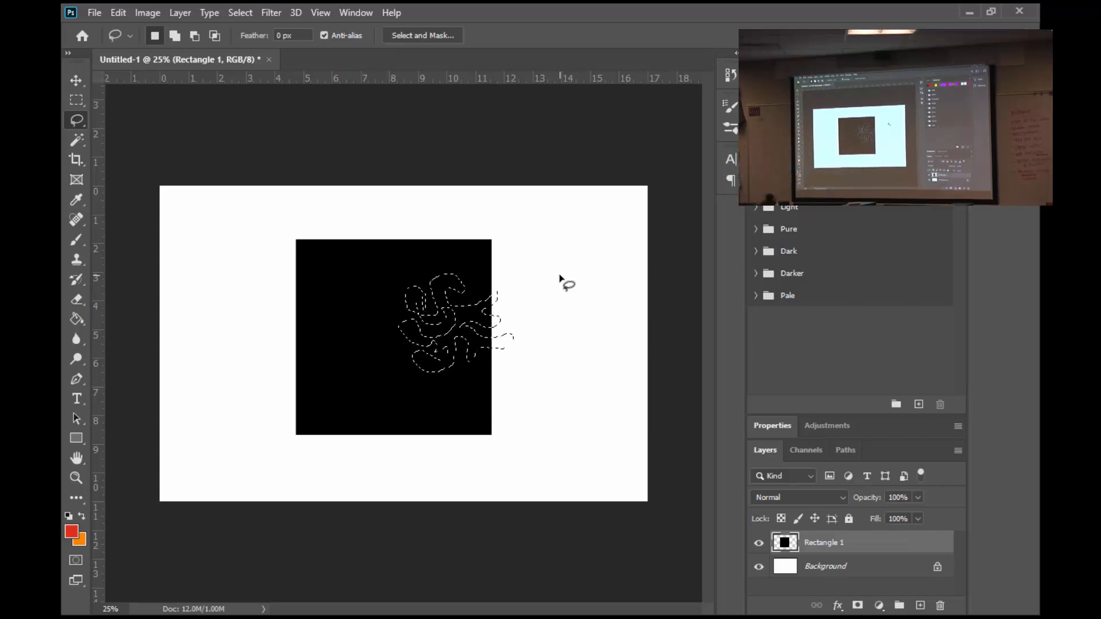
{"action": "key", "text": "ctrl+x"}
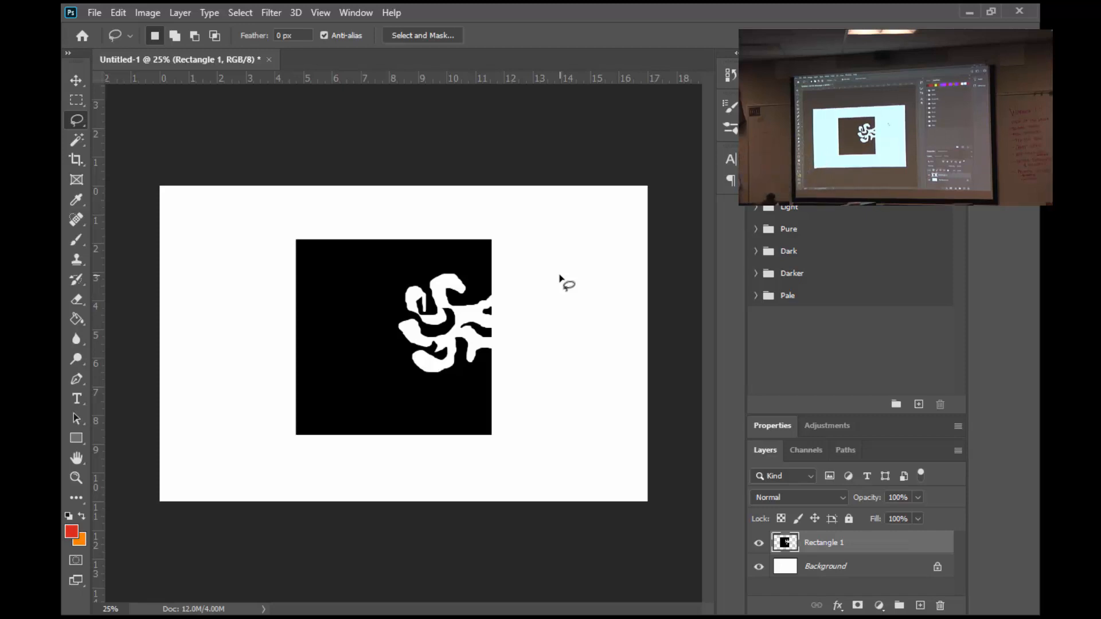
{"action": "key", "text": "ctrl+shift+v"}
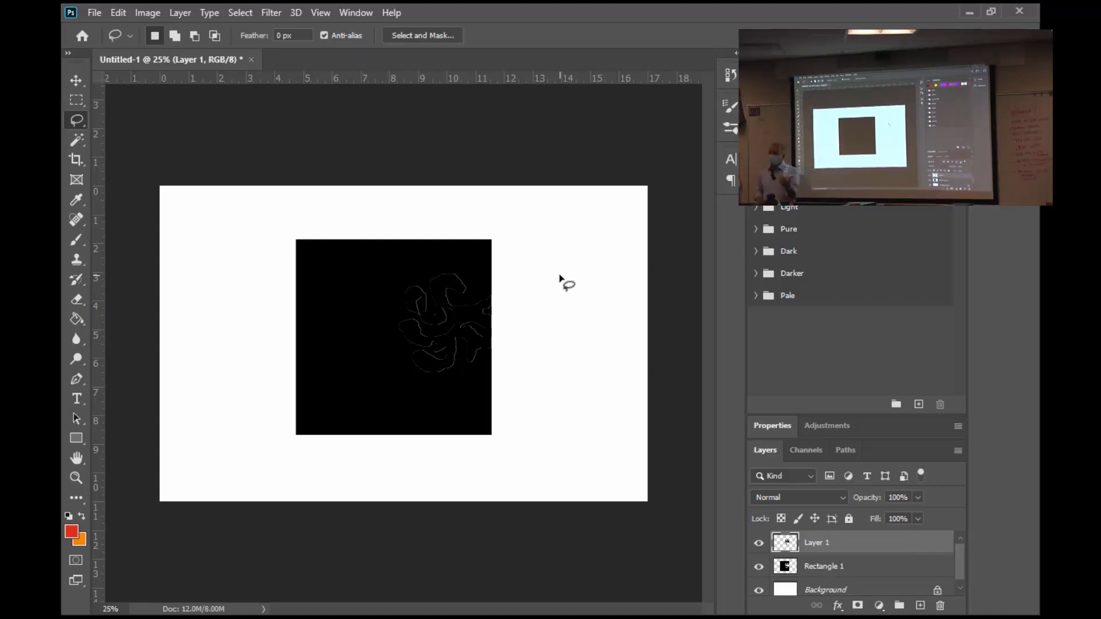
{"action": "key", "text": "ctrl+e"}
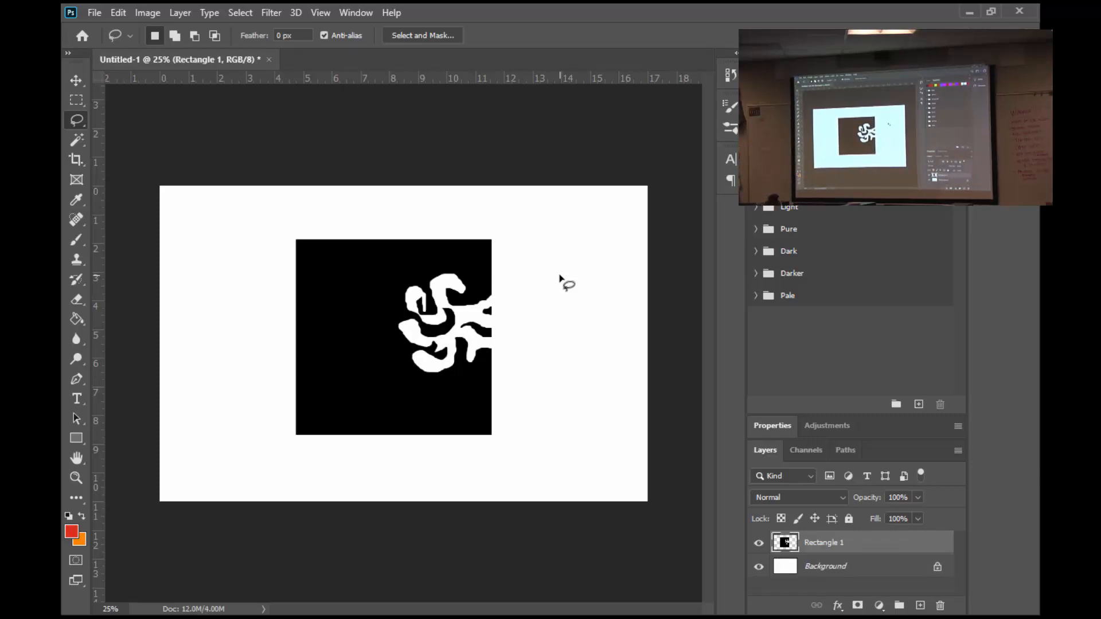
{"action": "key", "text": "ctrl+z"}
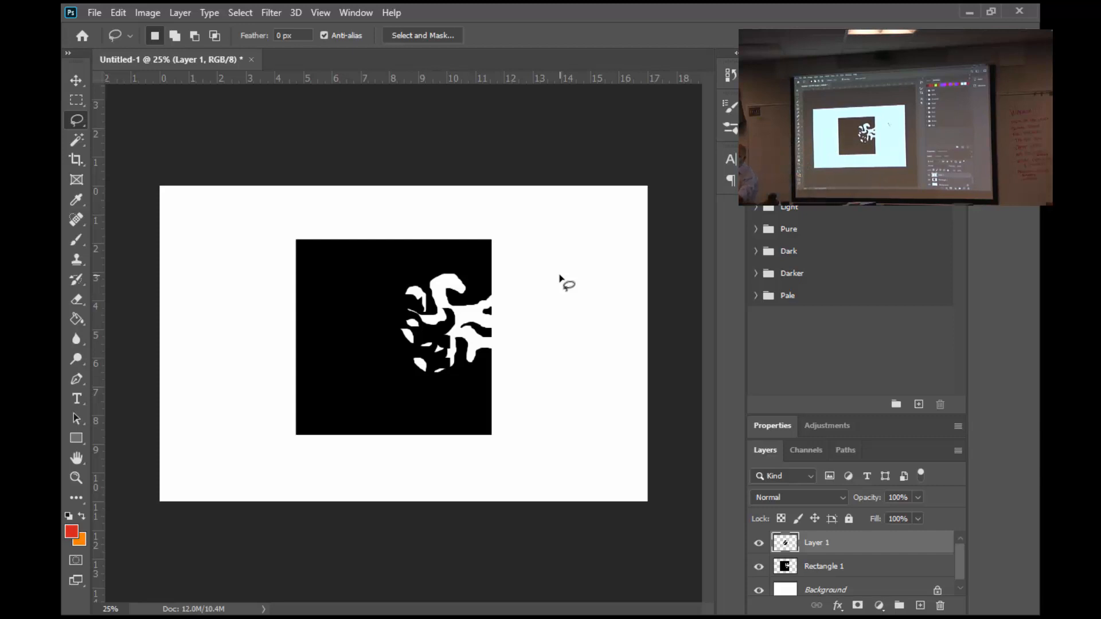
{"action": "key", "text": "ctrl+e"}
{"action": "key", "text": "ctrl+z"}
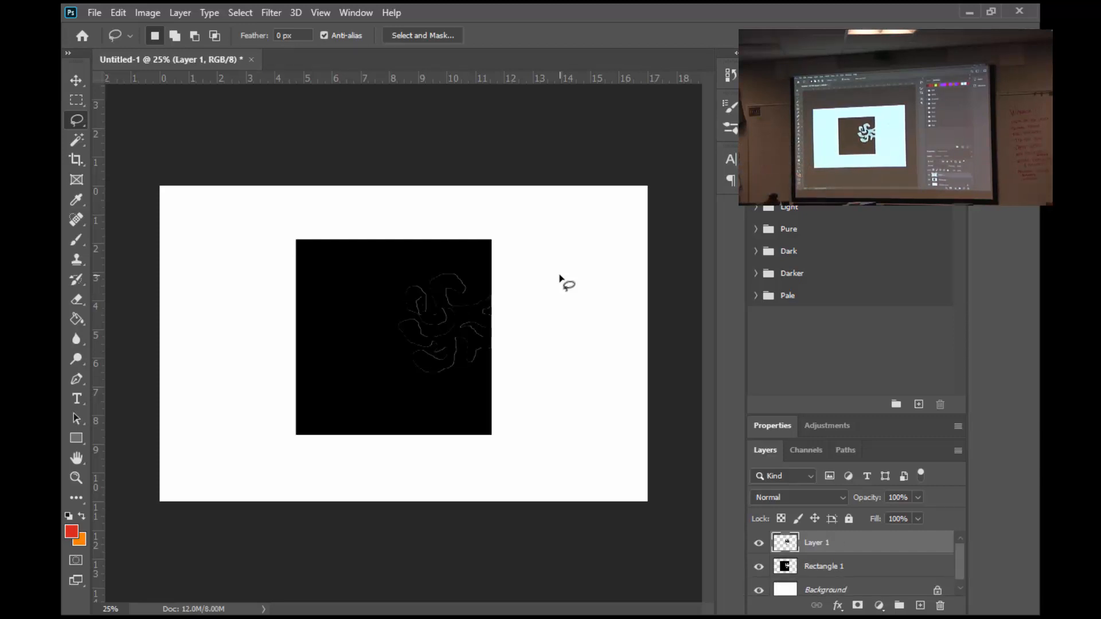
Move the pasted piece out of the square, flipped horizontally, so it mirrors its cut-out against the square's right edge.
{"action": "left_click", "coordinate": [75, 80]}
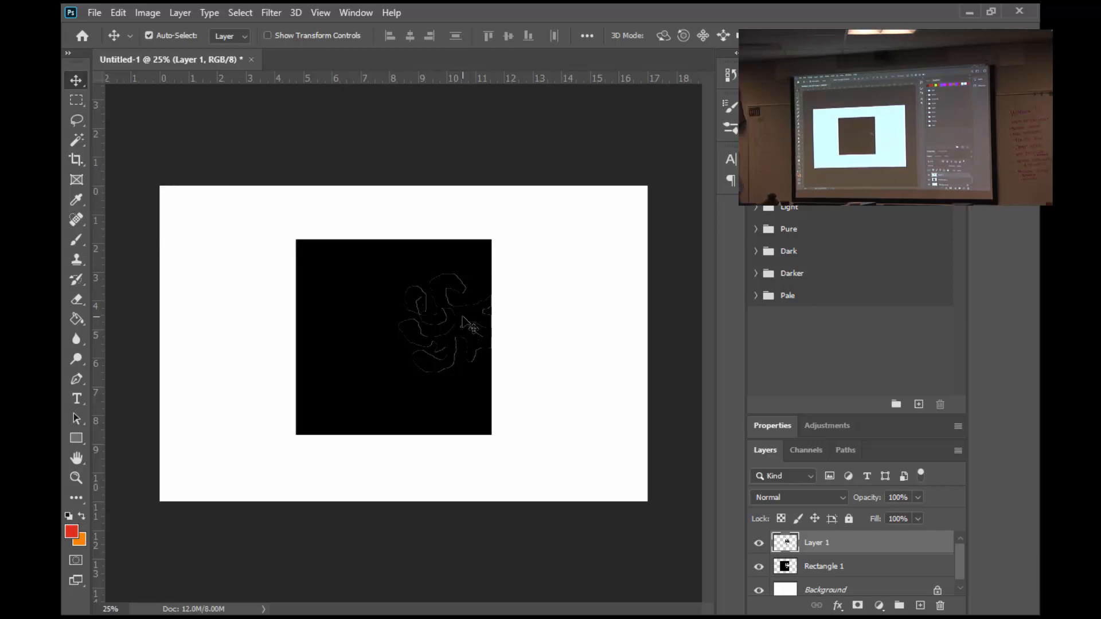
{"action": "left_click_drag", "start_coordinate": [470, 325], "coordinate": [569, 333]}
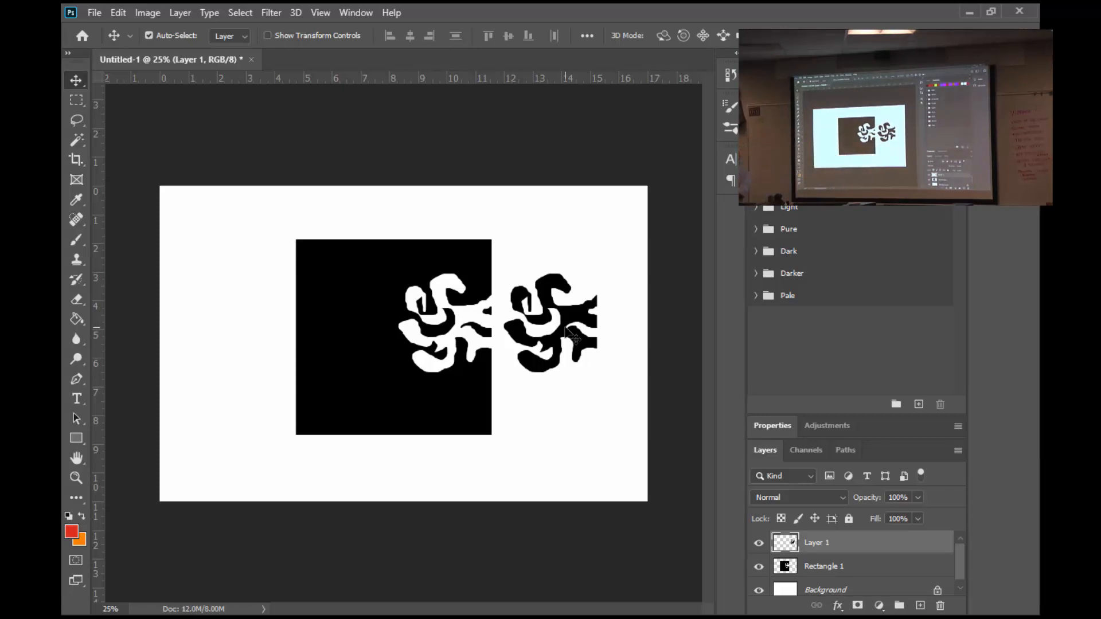
{"action": "key", "text": "ctrl+t"}
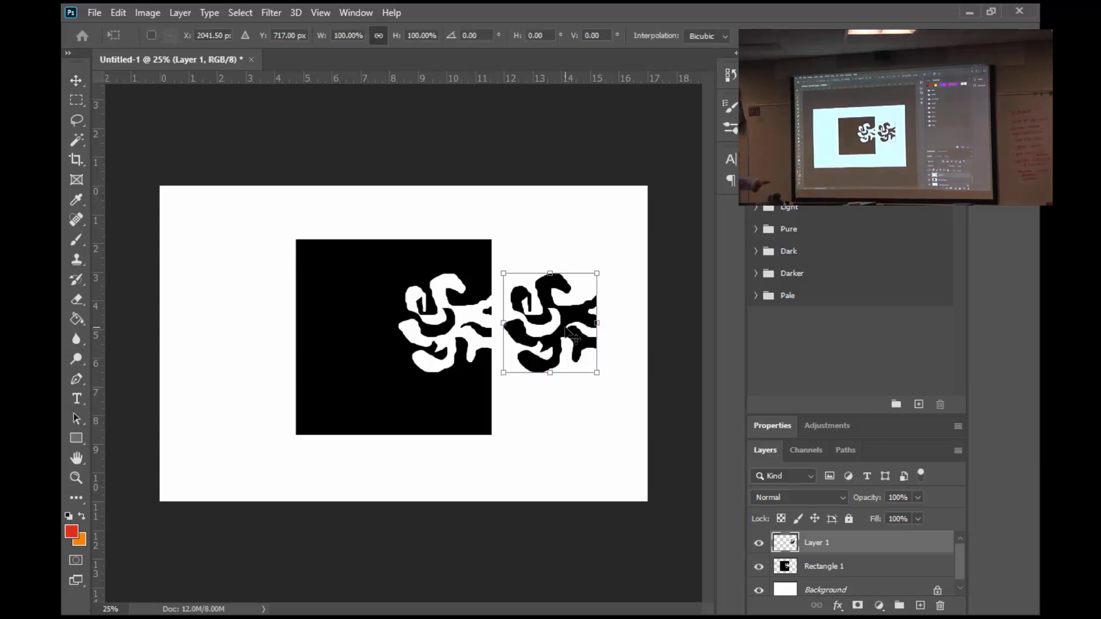
{"action": "right_click", "coordinate": [566, 331]}
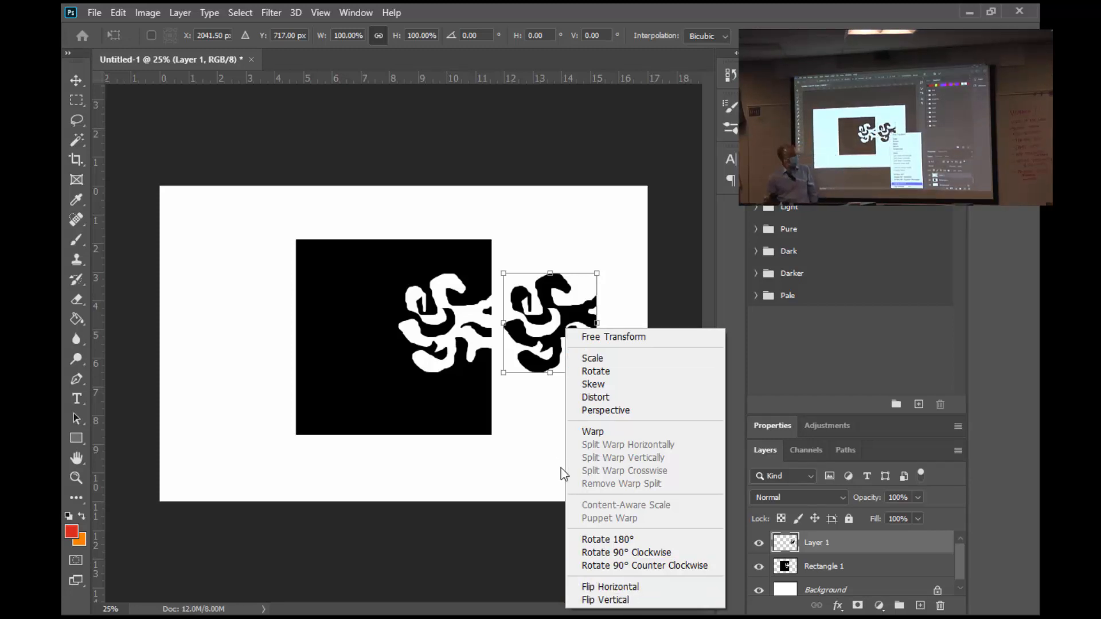
{"action": "left_click", "coordinate": [596, 586]}
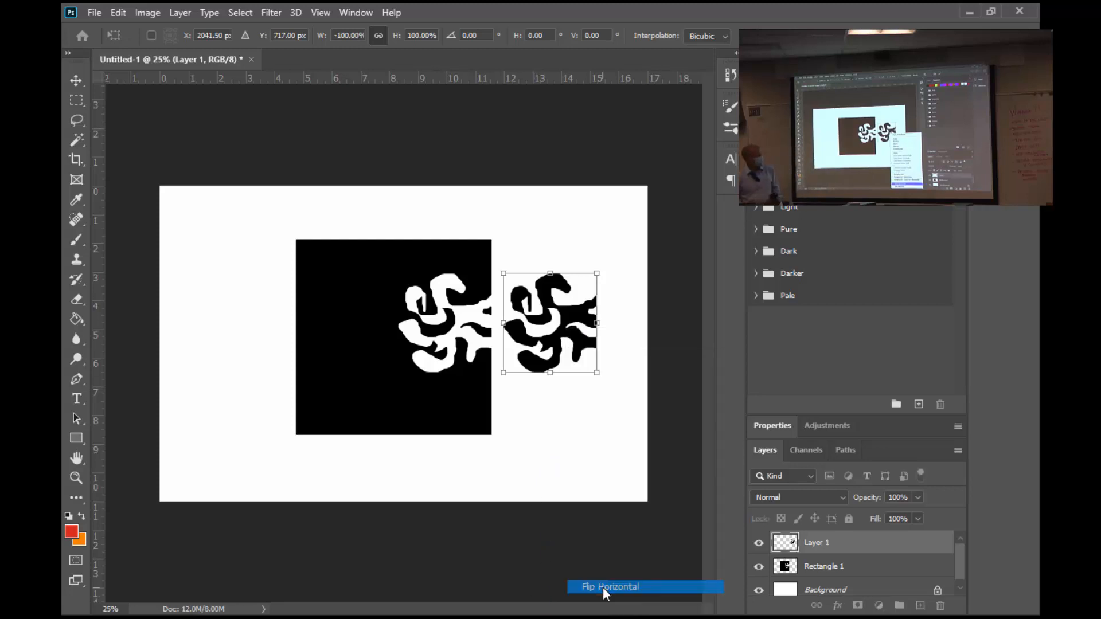
{"action": "left_click_drag", "start_coordinate": [551, 338], "coordinate": [543, 337]}
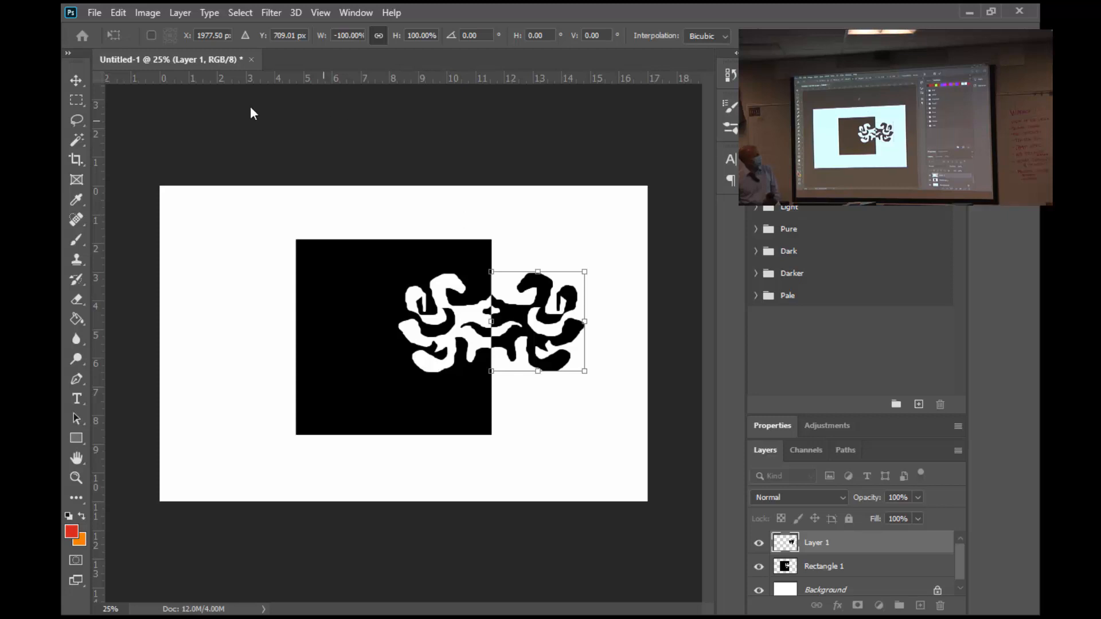
{"action": "left_click", "coordinate": [75, 83]}
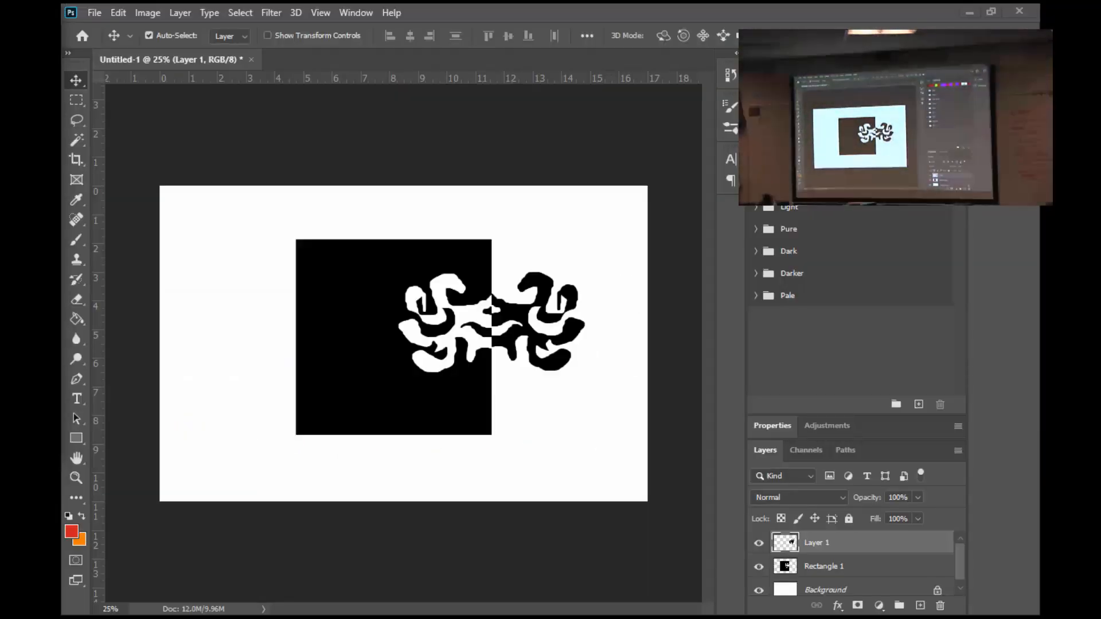
Switch to the web browser, run a Google image search for "tree" in a new tab, and filter the results to silhouettes.
{"action": "left_click_drag", "start_coordinate": [344, 199], "coordinate": [476, 5]}
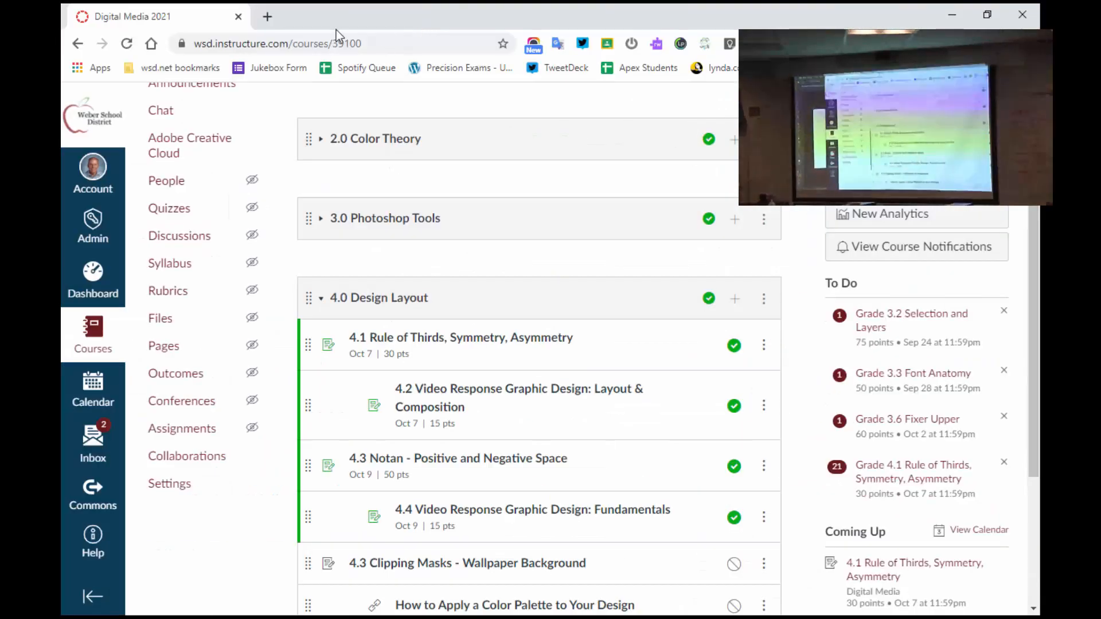
{"action": "left_click", "coordinate": [268, 17]}
{"action": "left_click", "coordinate": [293, 46]}
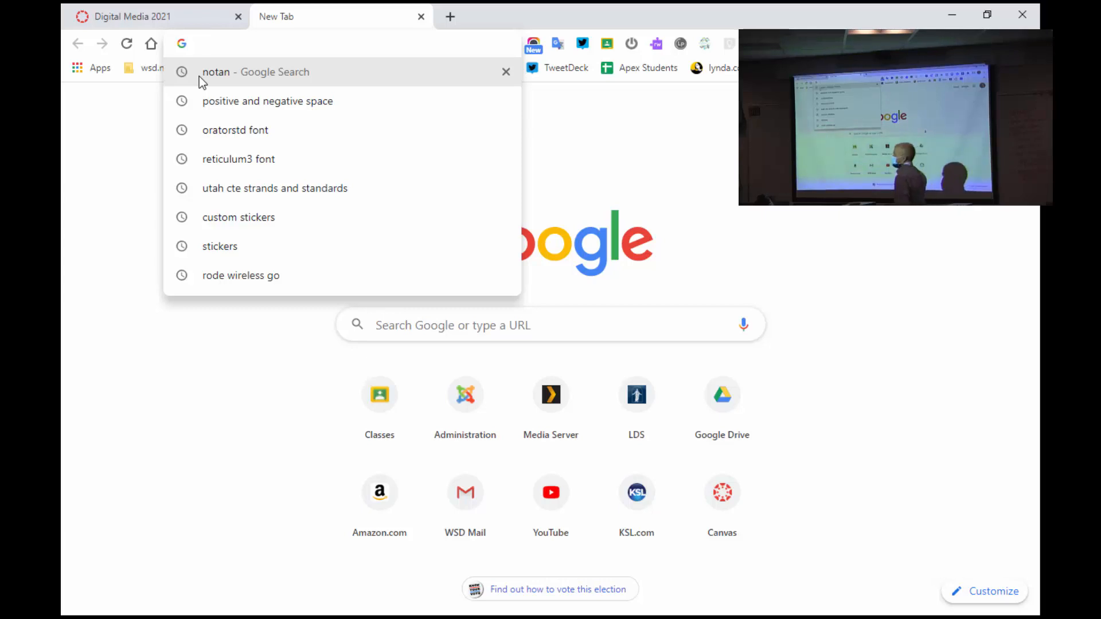
{"action": "type", "text": "tr"}
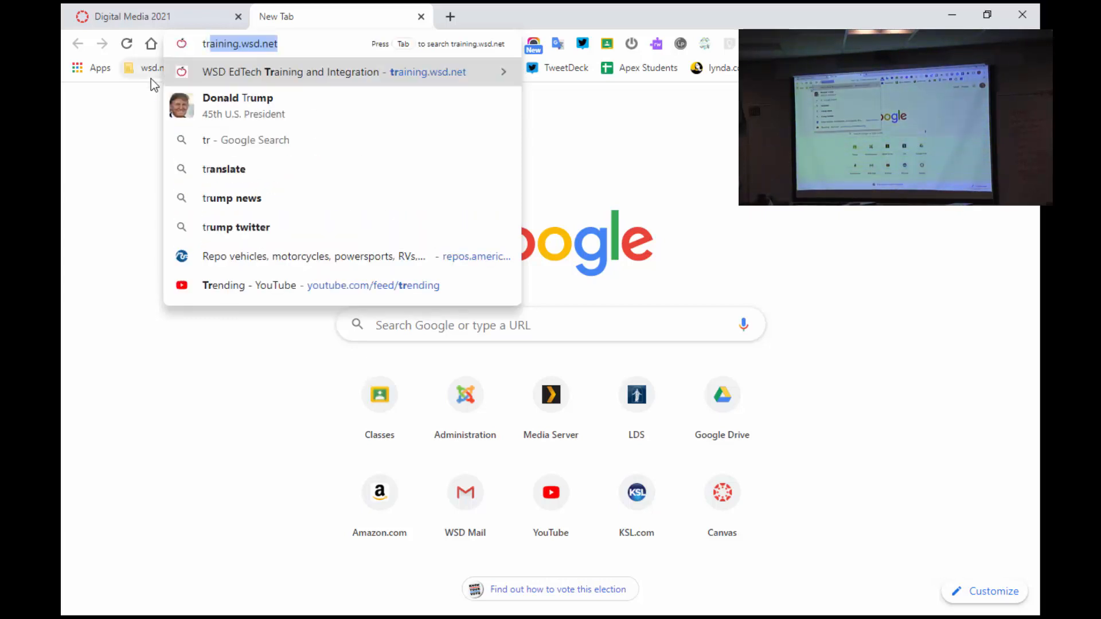
{"action": "type", "text": "ee"}
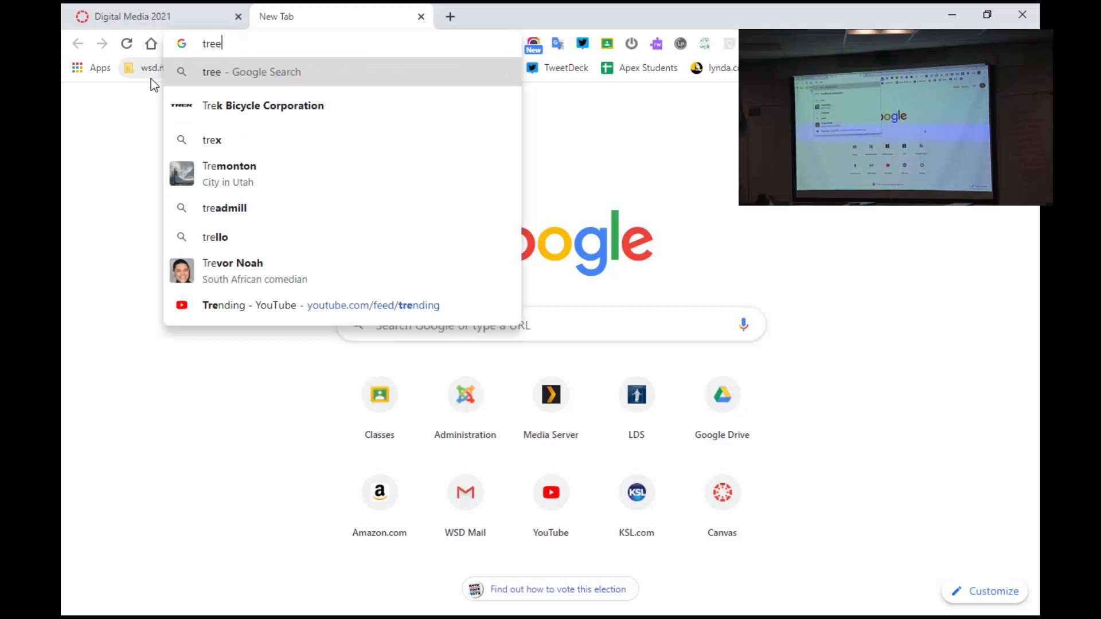
{"action": "key", "text": "Return"}
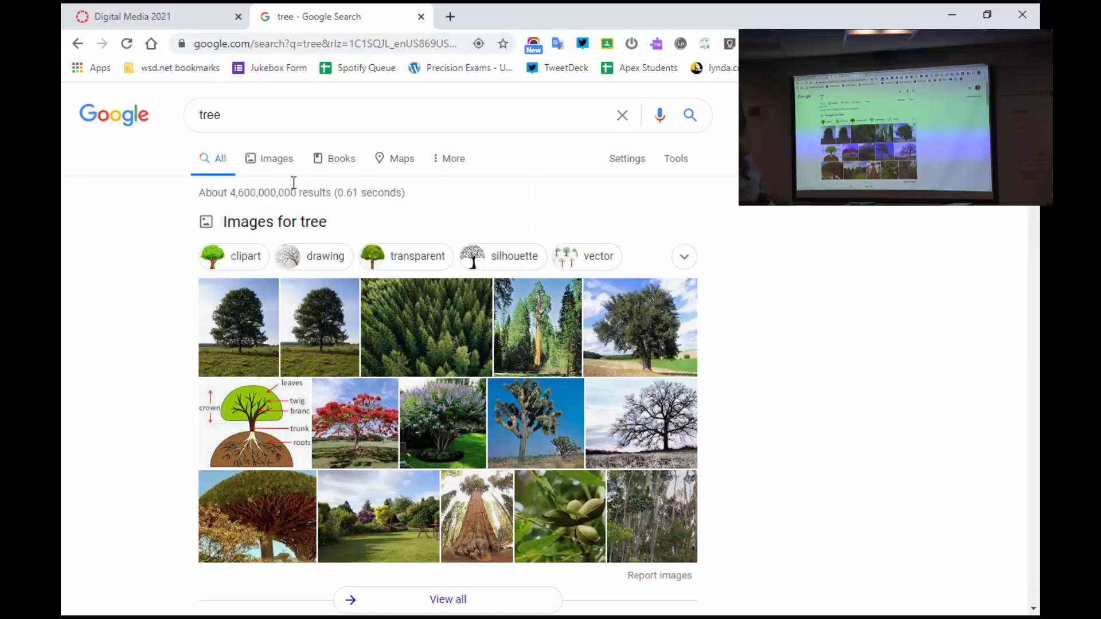
{"action": "left_click", "coordinate": [277, 167]}
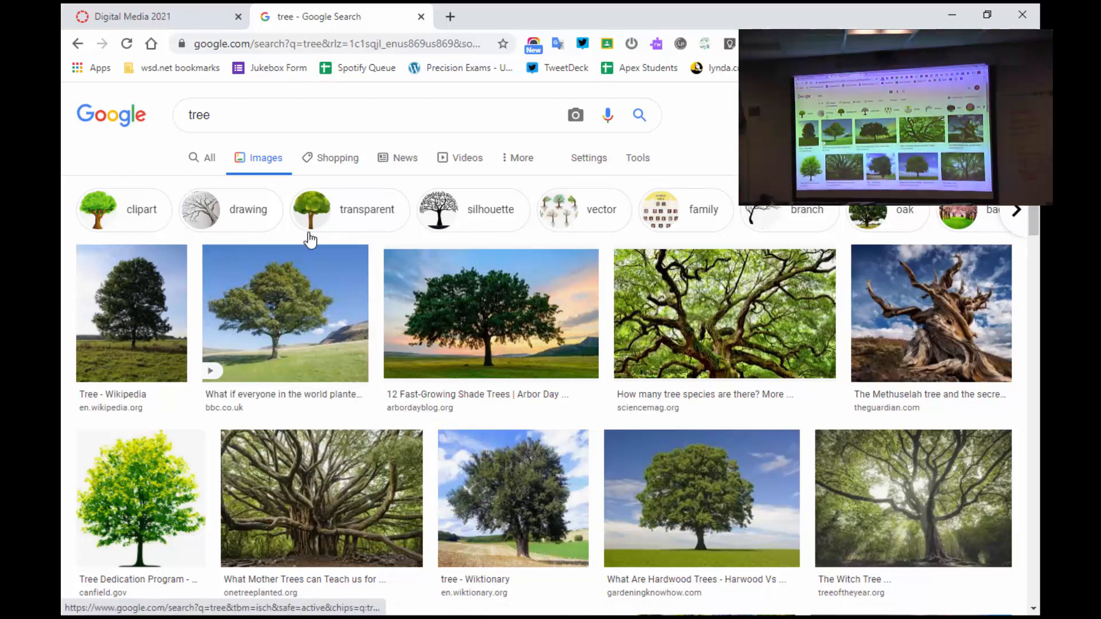
{"action": "left_click", "coordinate": [484, 227]}
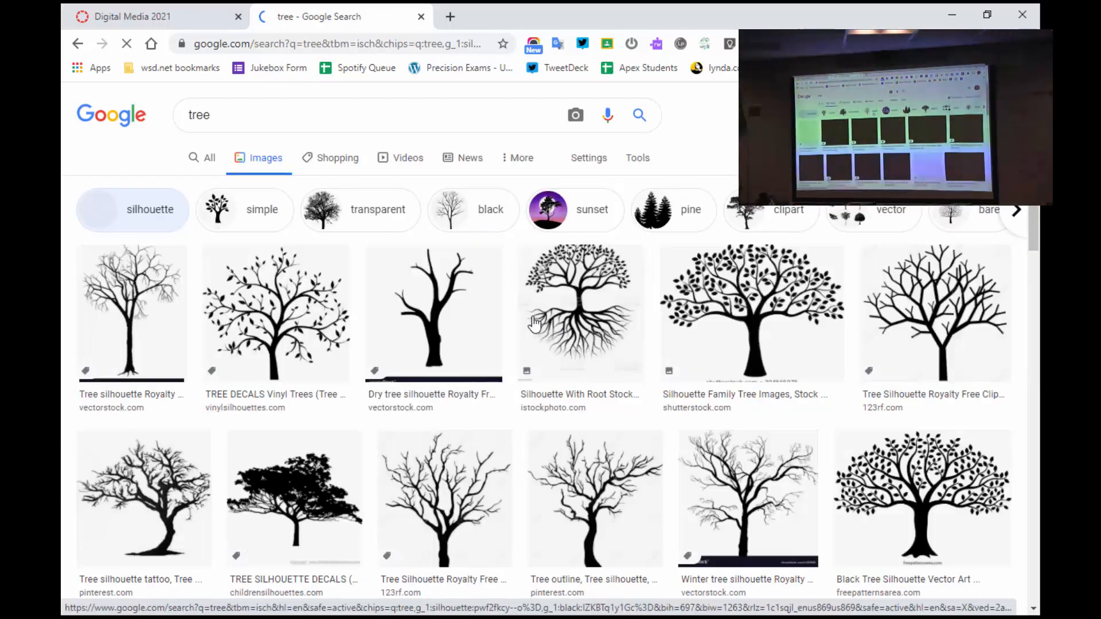
Browse the tree silhouettes and copy the enlarged image of the bare-branched 123RF tree.
{"action": "scroll", "coordinate": [584, 337], "scroll_direction": "down", "scroll_amount": 3}
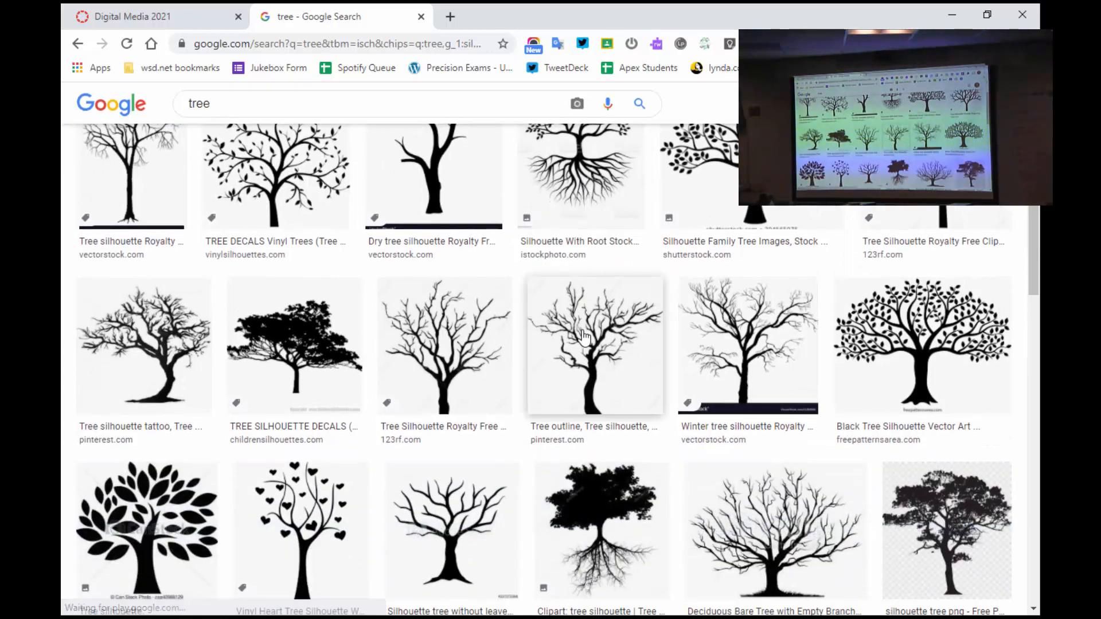
{"action": "scroll", "coordinate": [583, 338], "scroll_direction": "down", "scroll_amount": 2}
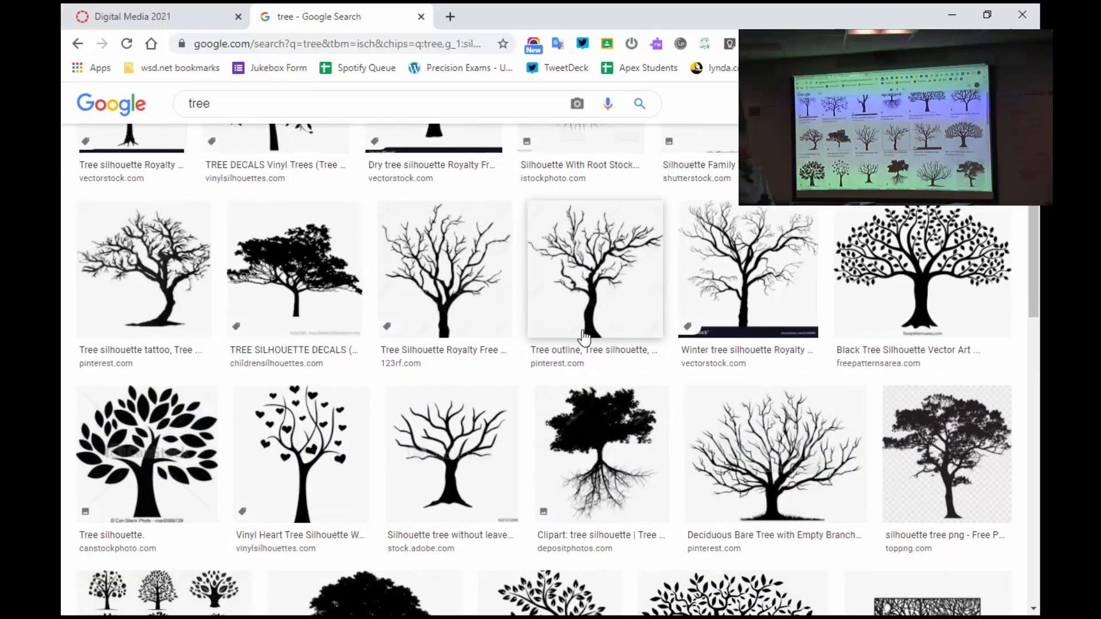
{"action": "scroll", "coordinate": [584, 337], "scroll_direction": "down", "scroll_amount": 3}
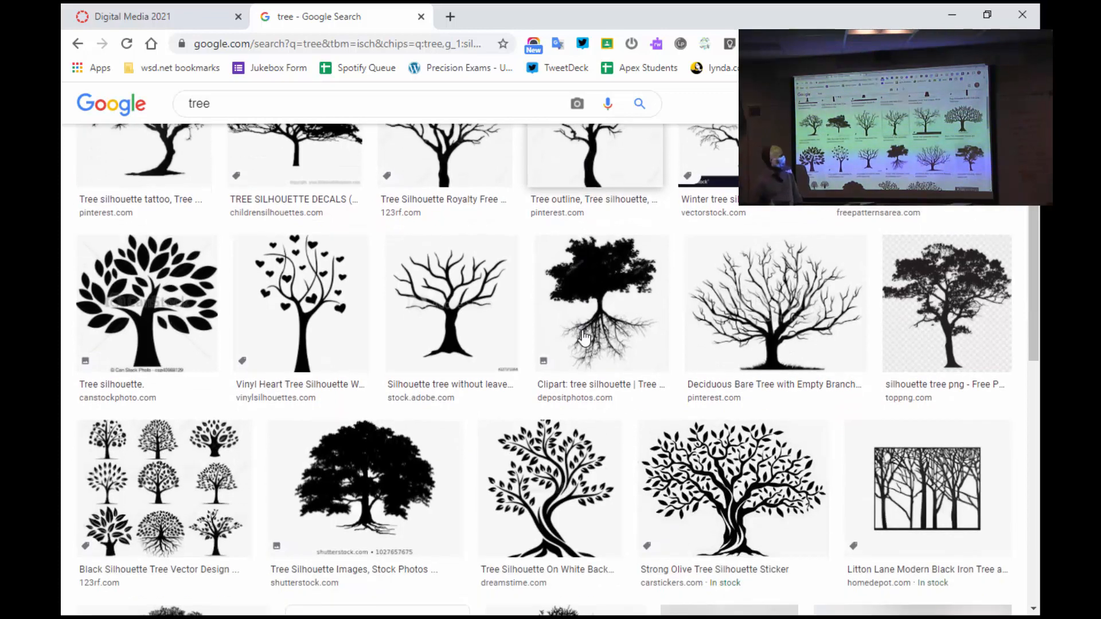
{"action": "scroll", "coordinate": [584, 337], "scroll_direction": "up", "scroll_amount": 5}
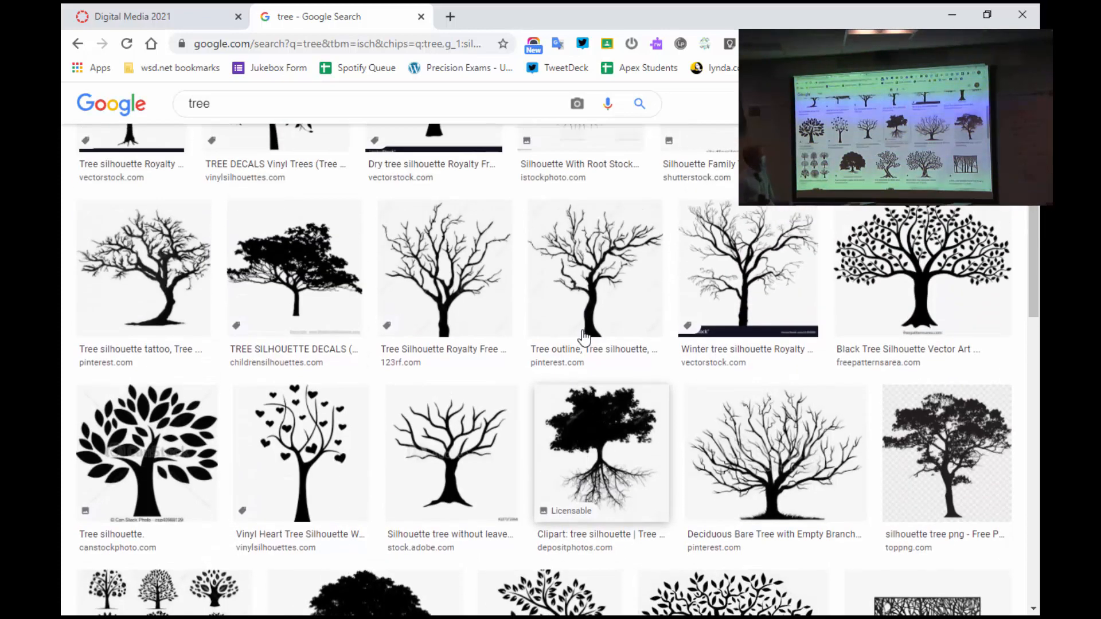
{"action": "scroll", "coordinate": [584, 337], "scroll_direction": "up", "scroll_amount": 1}
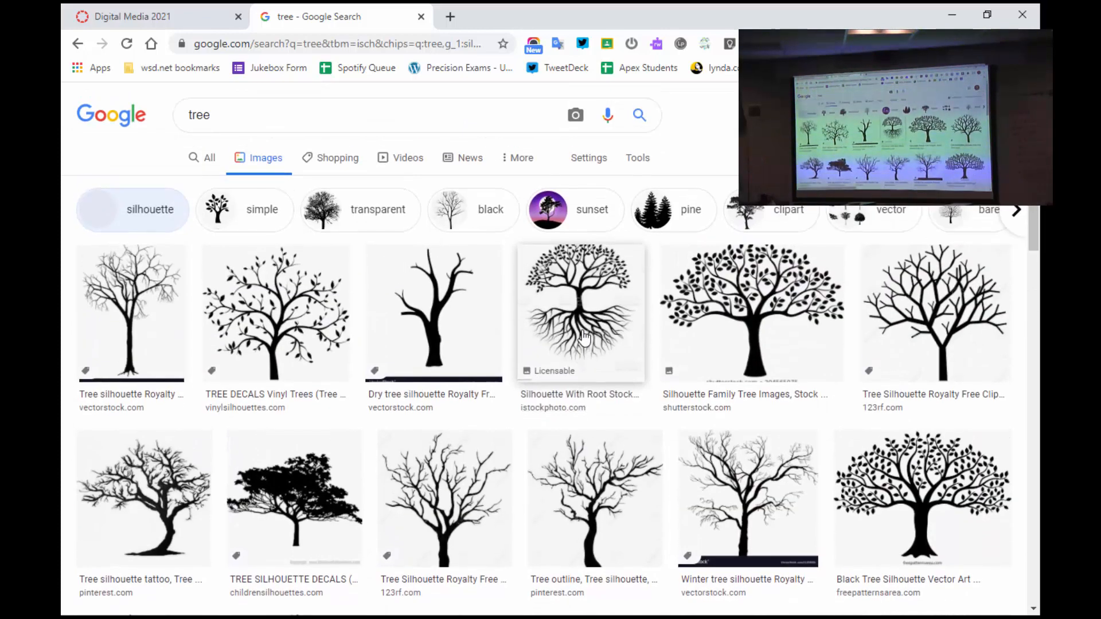
{"action": "left_click", "coordinate": [947, 313]}
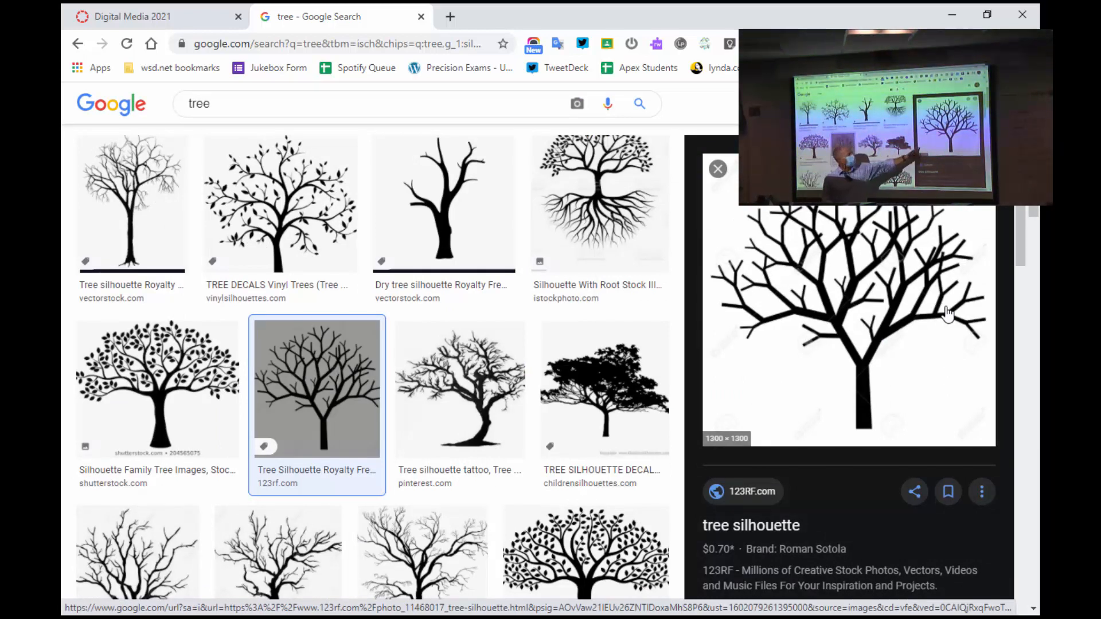
{"action": "right_click", "coordinate": [890, 299]}
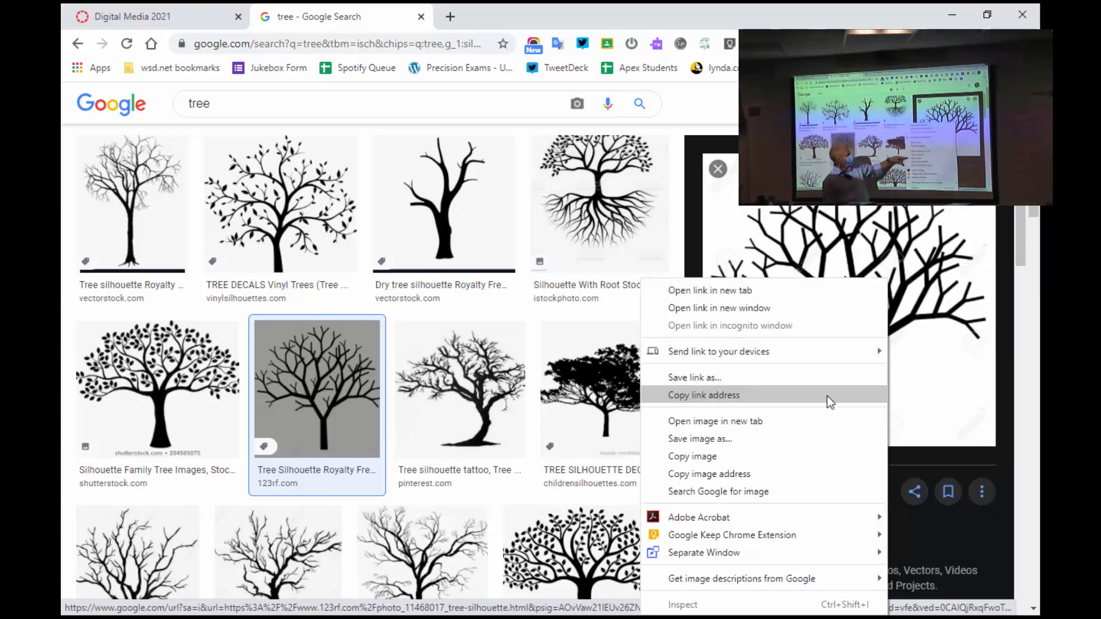
{"action": "left_click", "coordinate": [732, 456]}
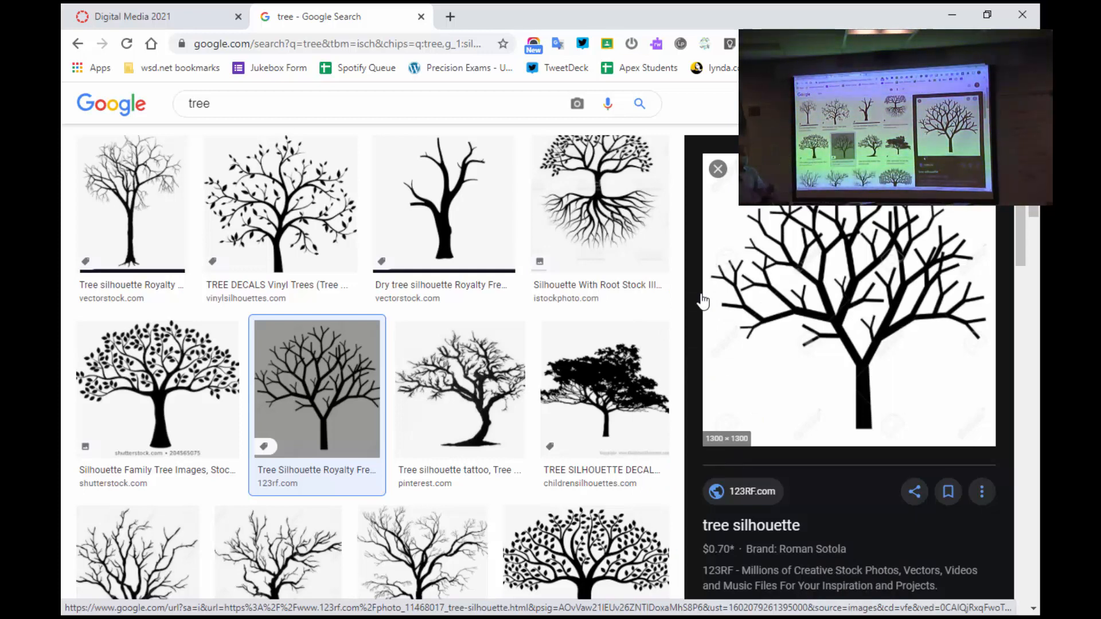
Switch back to Photoshop and paste the copied tree image into the Notan document.
{"action": "left_click_drag", "start_coordinate": [776, 27], "coordinate": [701, 167]}
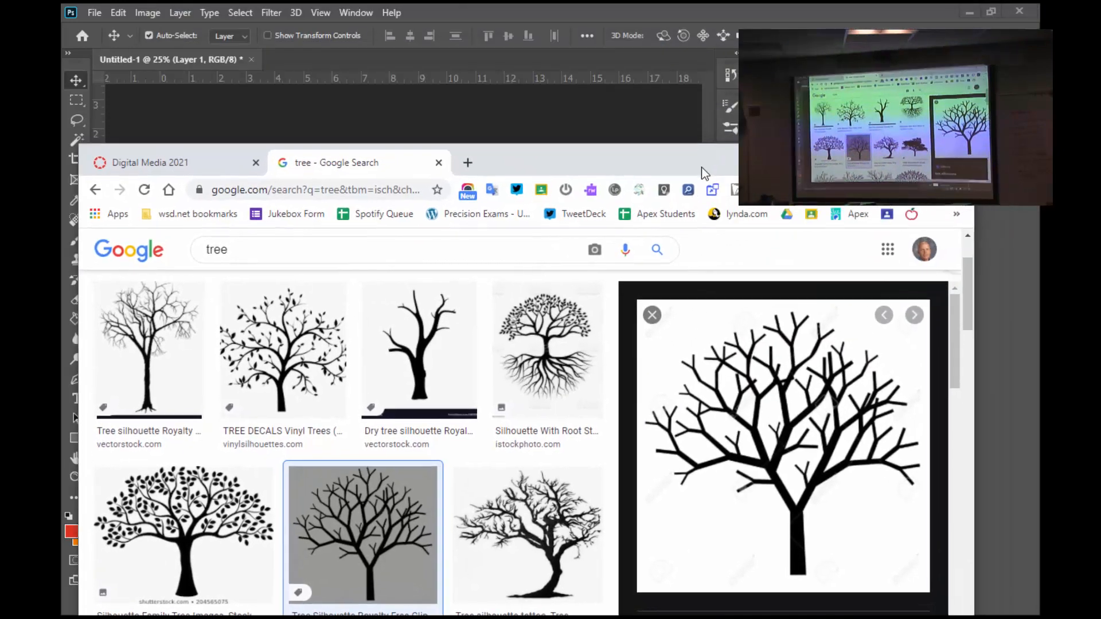
{"action": "left_click", "coordinate": [667, 15]}
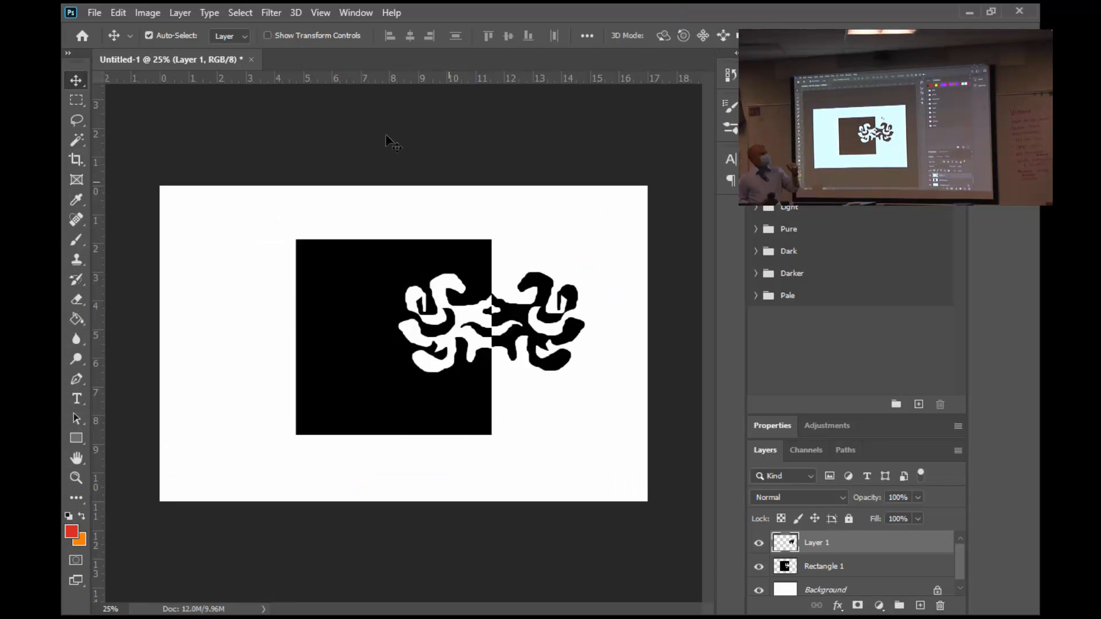
{"action": "left_click", "coordinate": [119, 13]}
{"action": "left_click", "coordinate": [177, 148]}
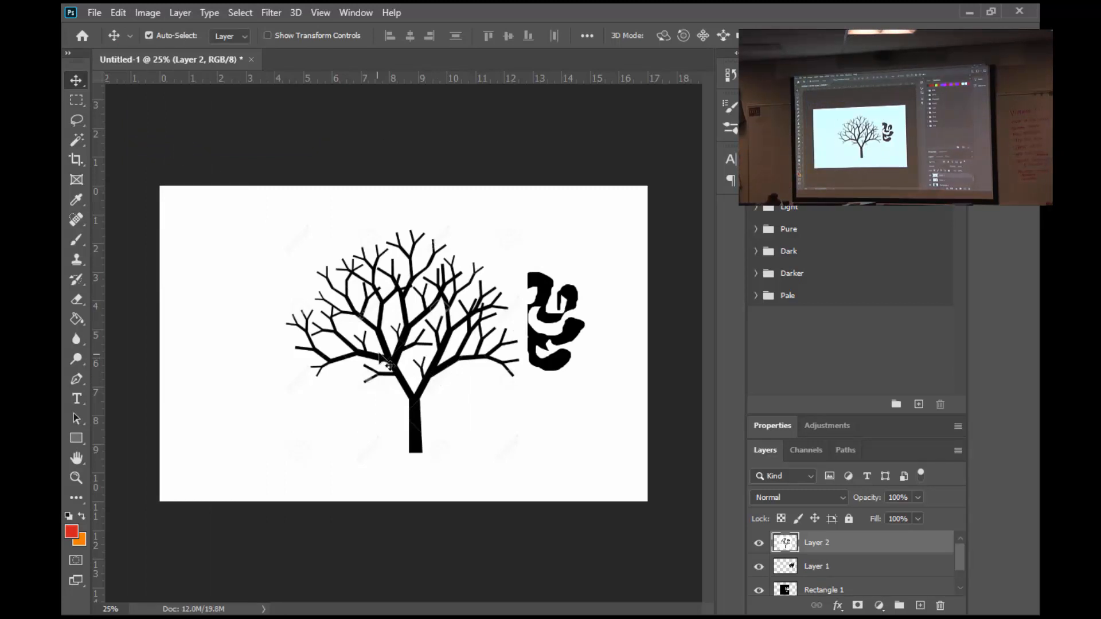
Scale the tree image to about 69% and position it so its trunk straddles the black square's left edge.
{"action": "left_click_drag", "start_coordinate": [404, 369], "coordinate": [304, 381]}
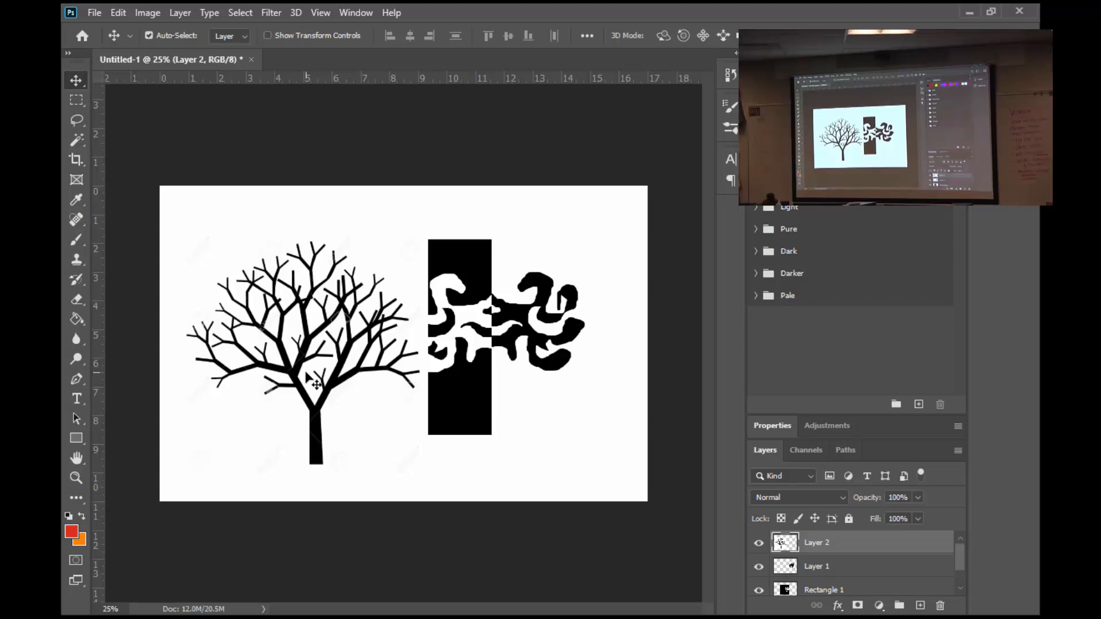
{"action": "key", "text": "ctrl+t"}
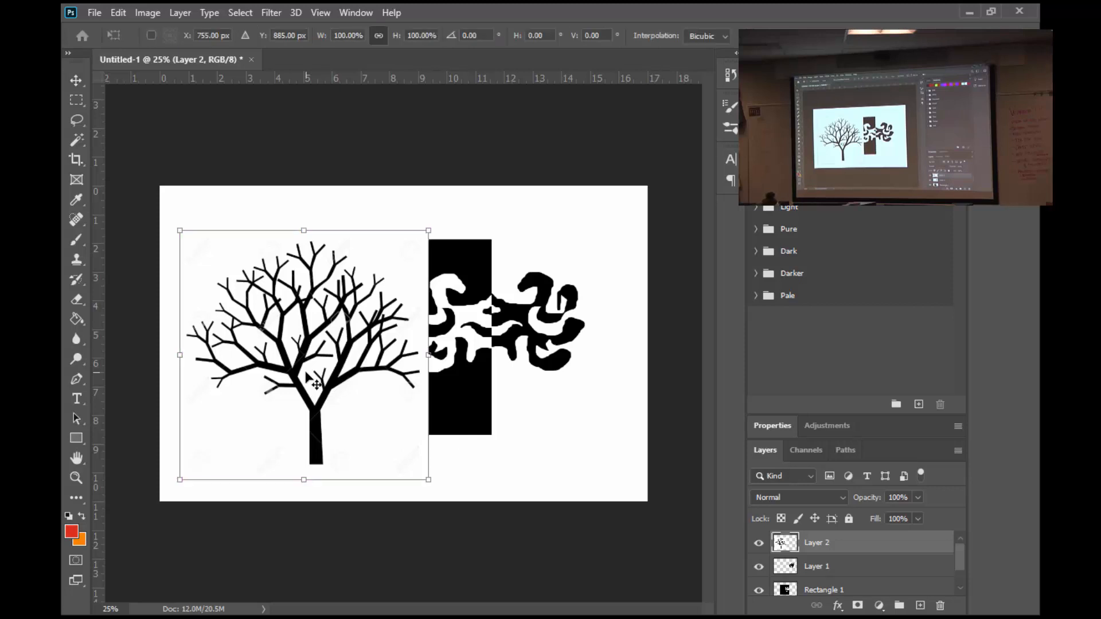
{"action": "left_click_drag", "start_coordinate": [430, 481], "coordinate": [327, 394]}
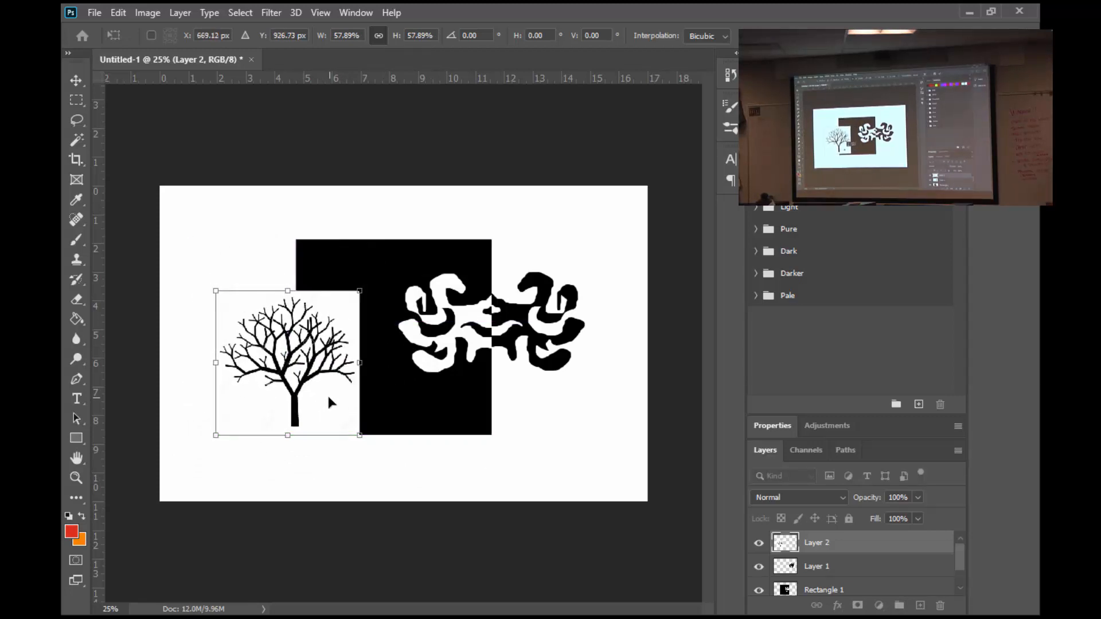
{"action": "left_click_drag", "start_coordinate": [361, 292], "coordinate": [387, 264]}
{"action": "left_click_drag", "start_coordinate": [321, 395], "coordinate": [308, 382]}
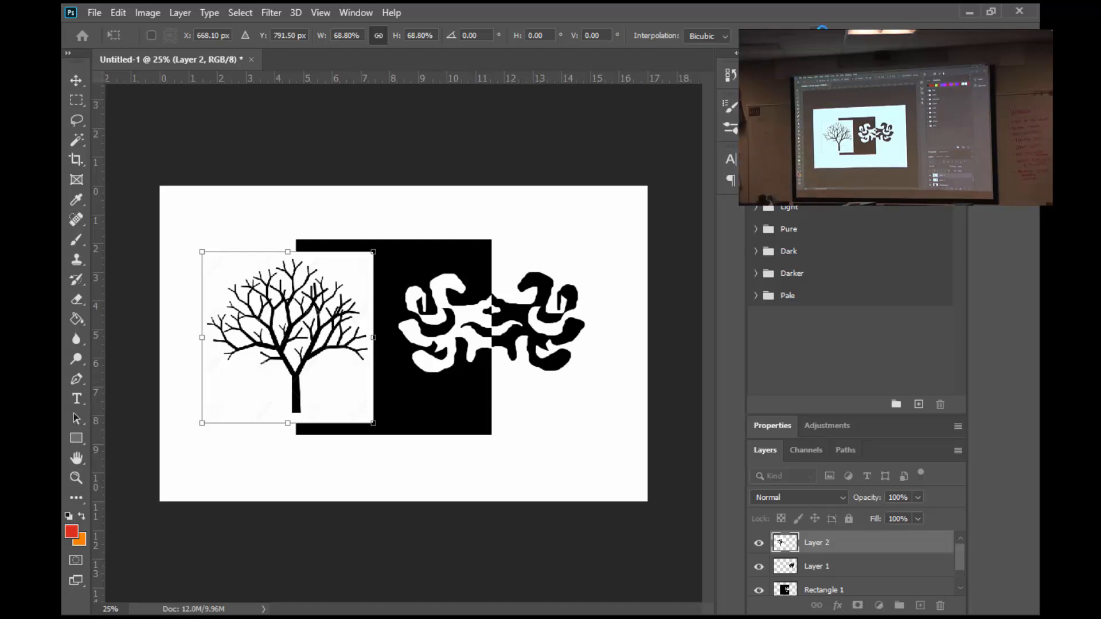
{"action": "key", "text": "Return"}
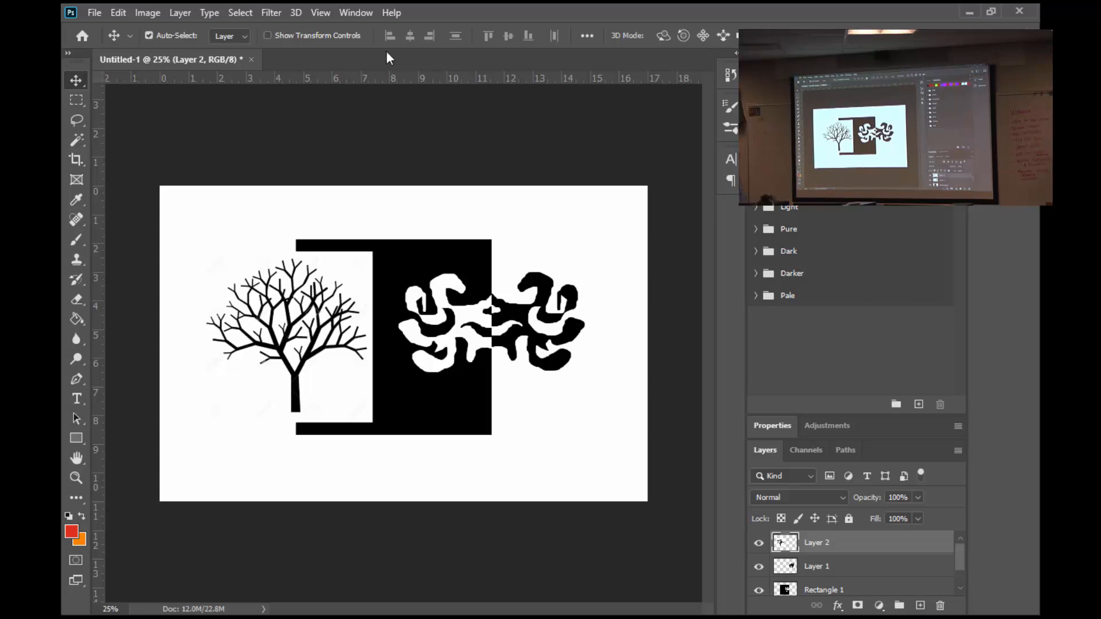
Select the tree's black trunk and branches with the Magic Wand, adding the separate areas to one selection.
{"action": "left_click", "coordinate": [77, 142]}
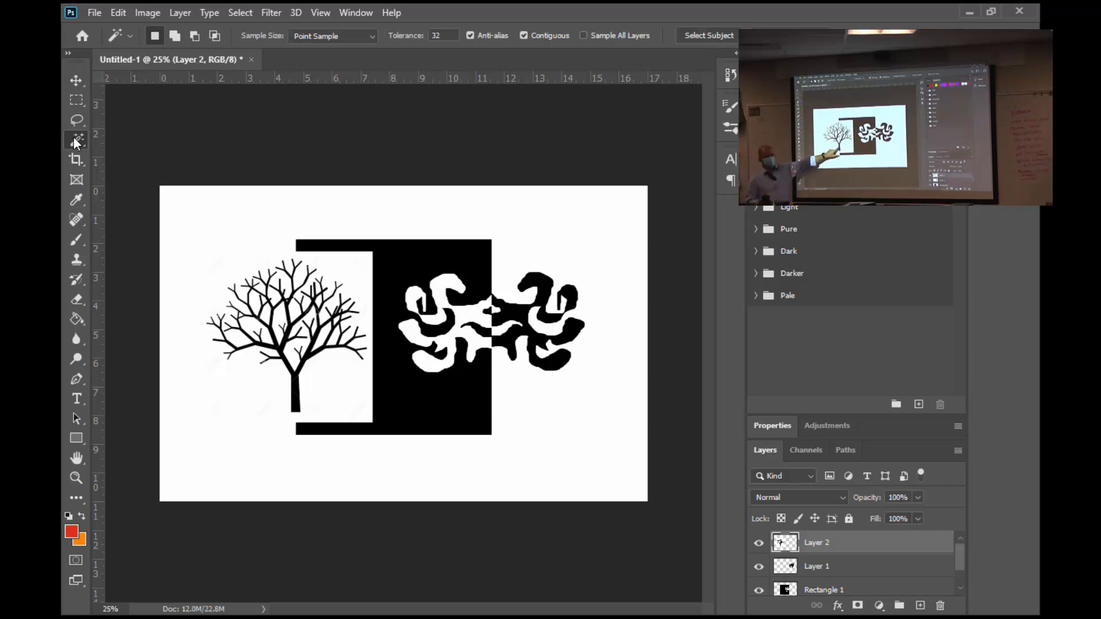
{"action": "left_click", "coordinate": [297, 402]}
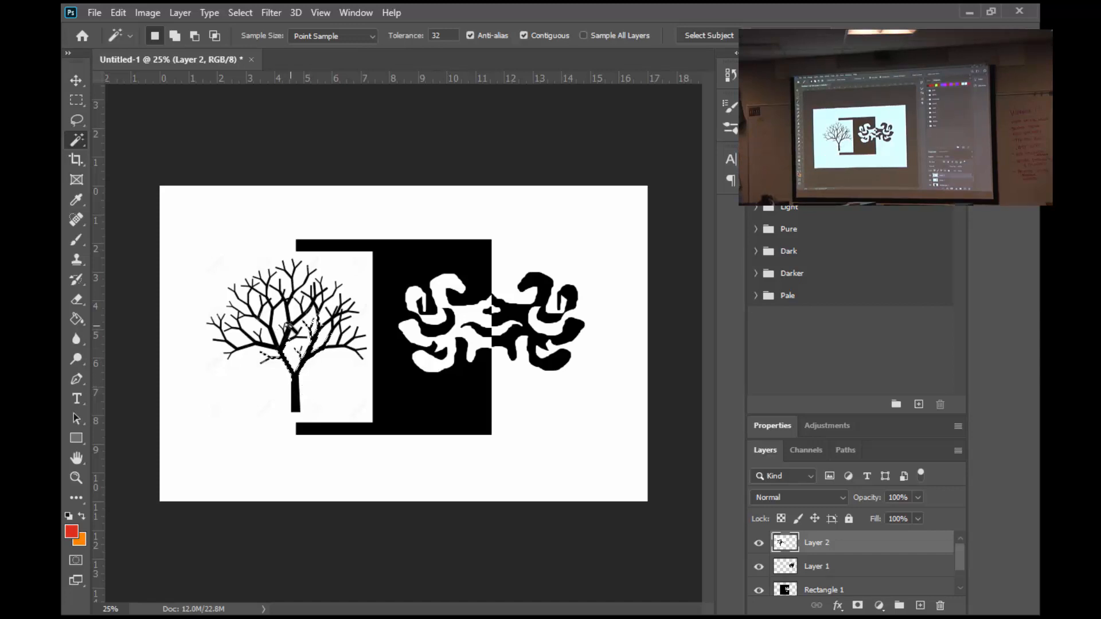
{"action": "left_click", "coordinate": [292, 326]}
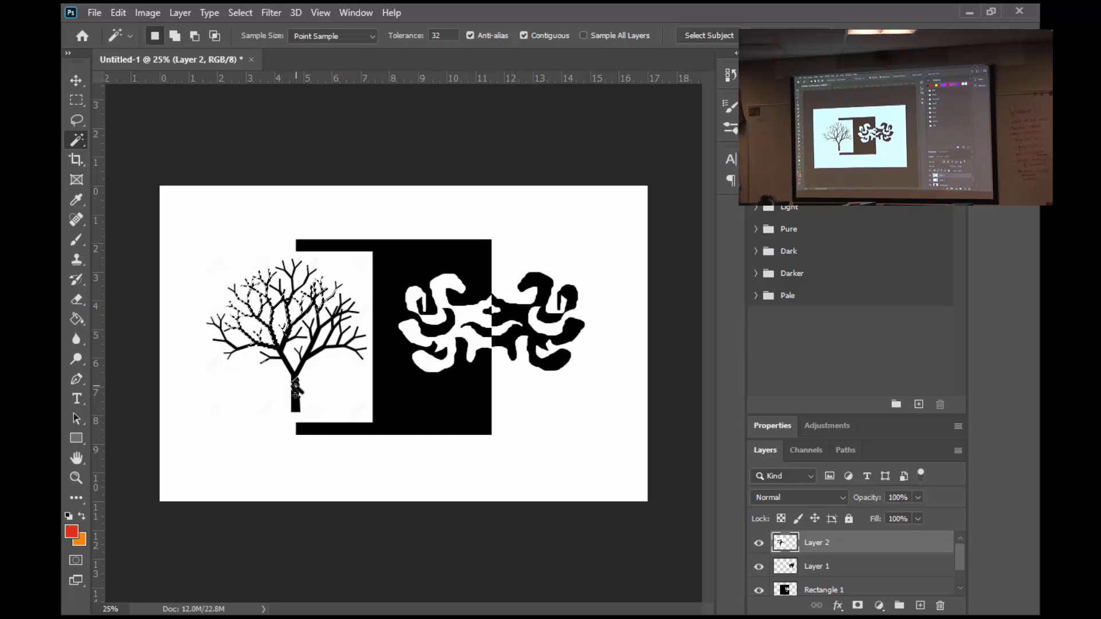
{"action": "left_click", "coordinate": [296, 384], "text": "shift"}
{"action": "left_click", "coordinate": [338, 356]}
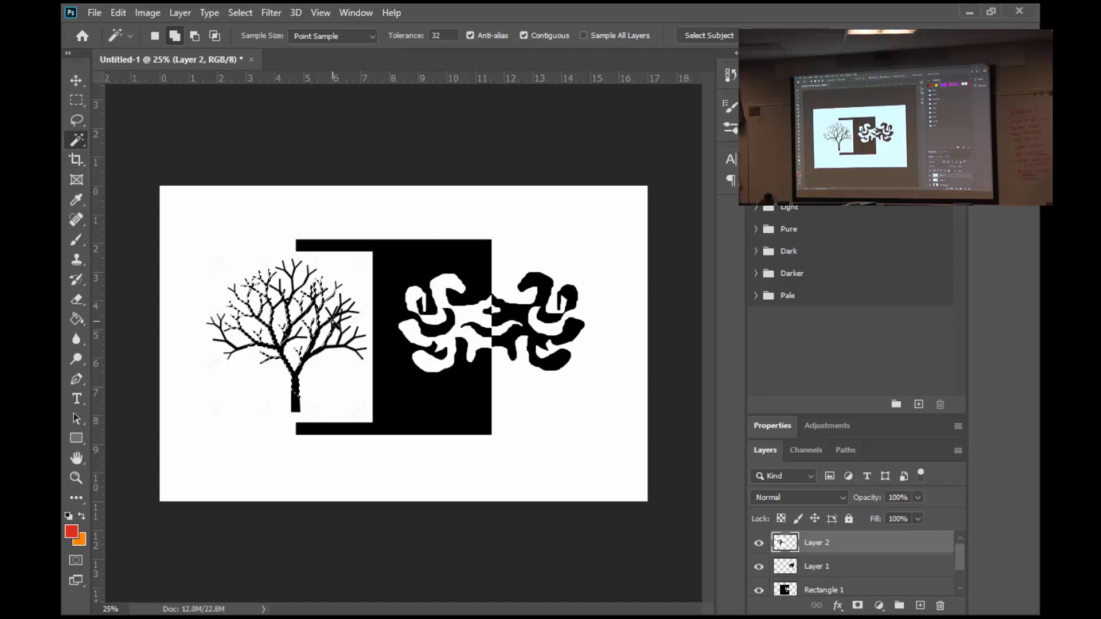
{"action": "left_click", "coordinate": [334, 320], "text": "shift"}
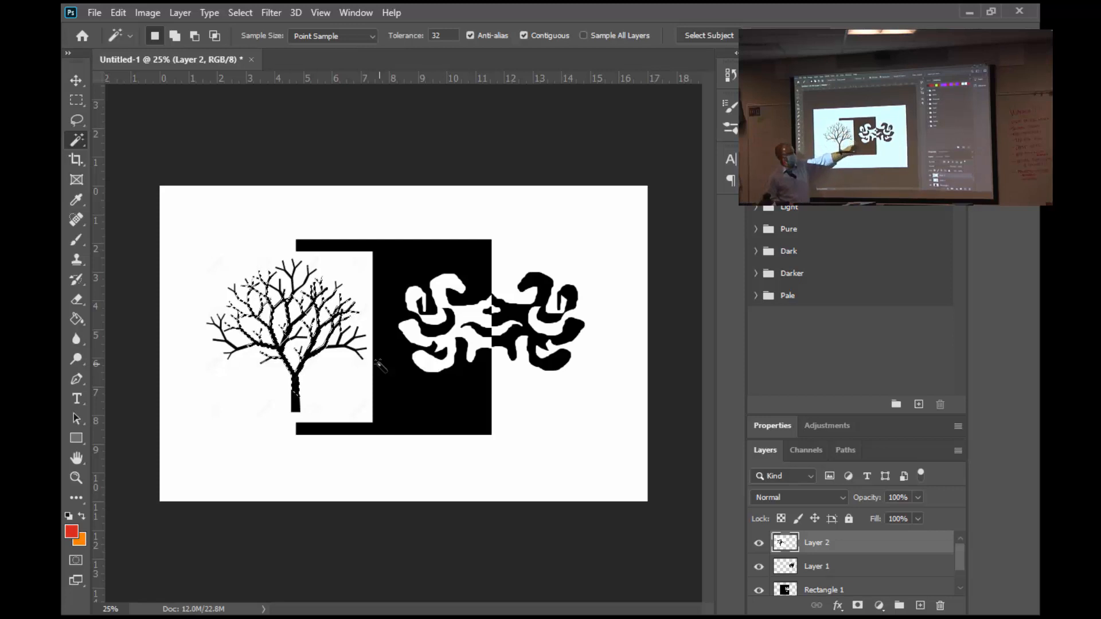
Hide the tree image layer, cut the tree selection out of the black square's layer, and paste it in place.
{"action": "left_click", "coordinate": [757, 544]}
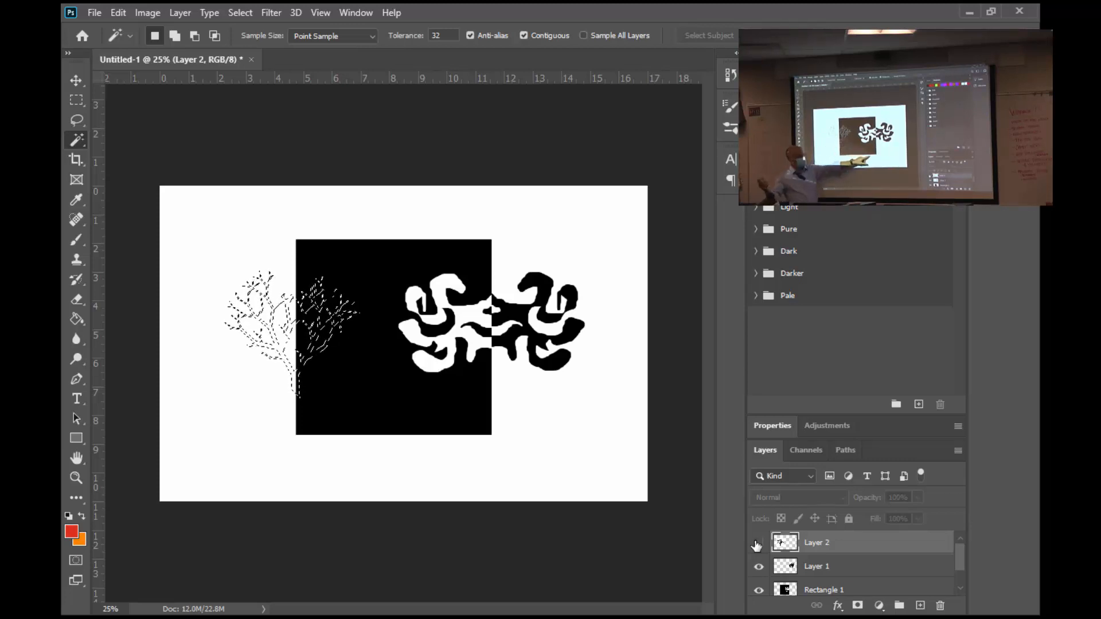
{"action": "left_click", "coordinate": [758, 542]}
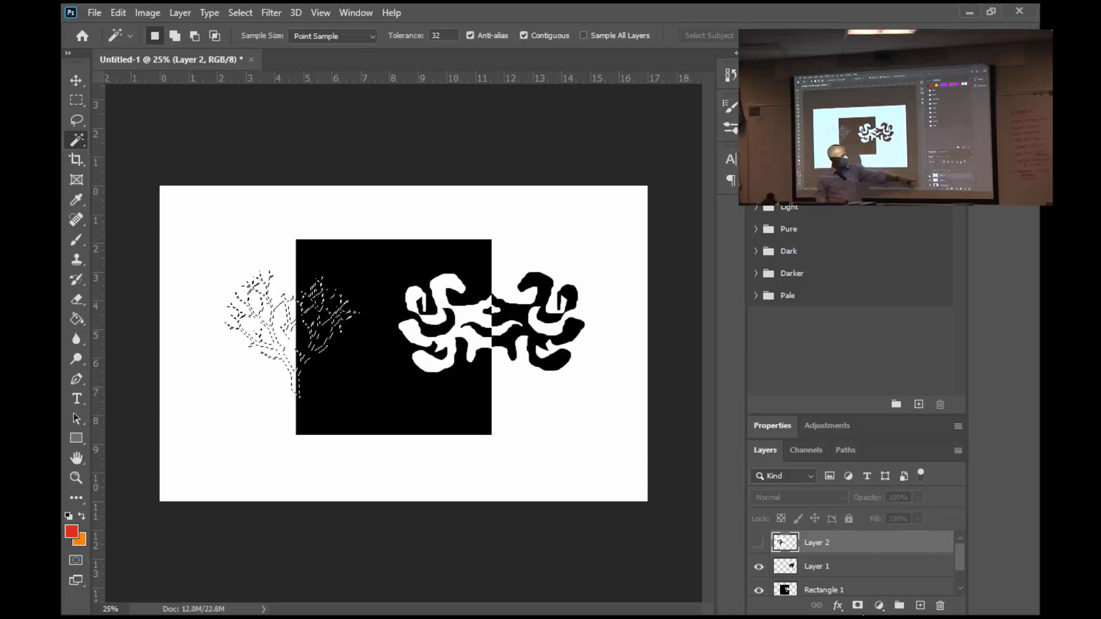
{"action": "left_click", "coordinate": [819, 591]}
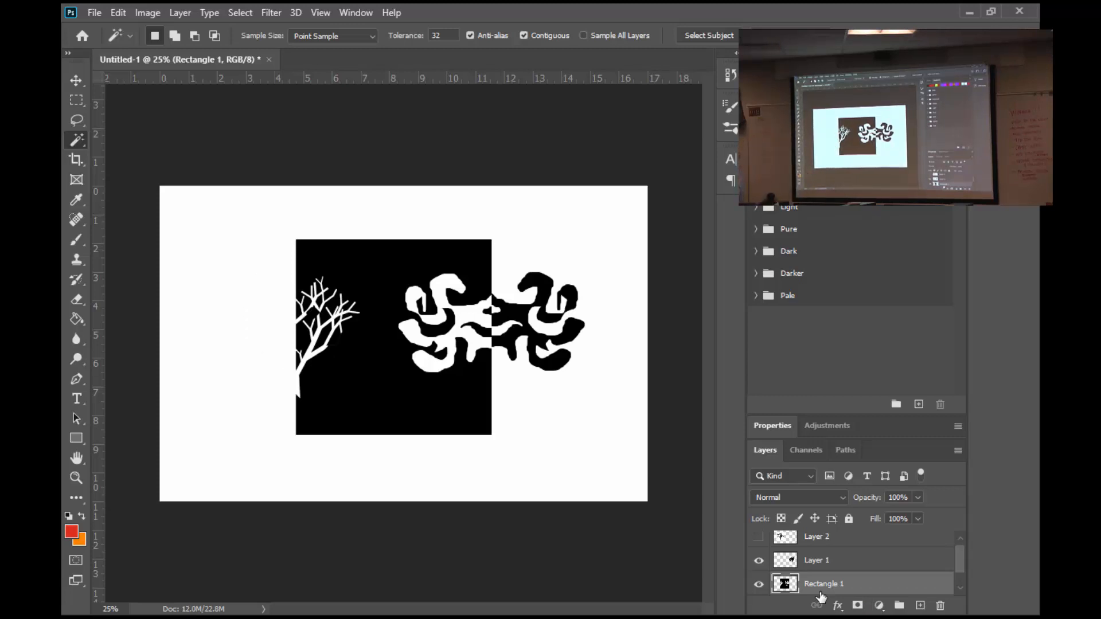
{"action": "key", "text": "ctrl+shift+v"}
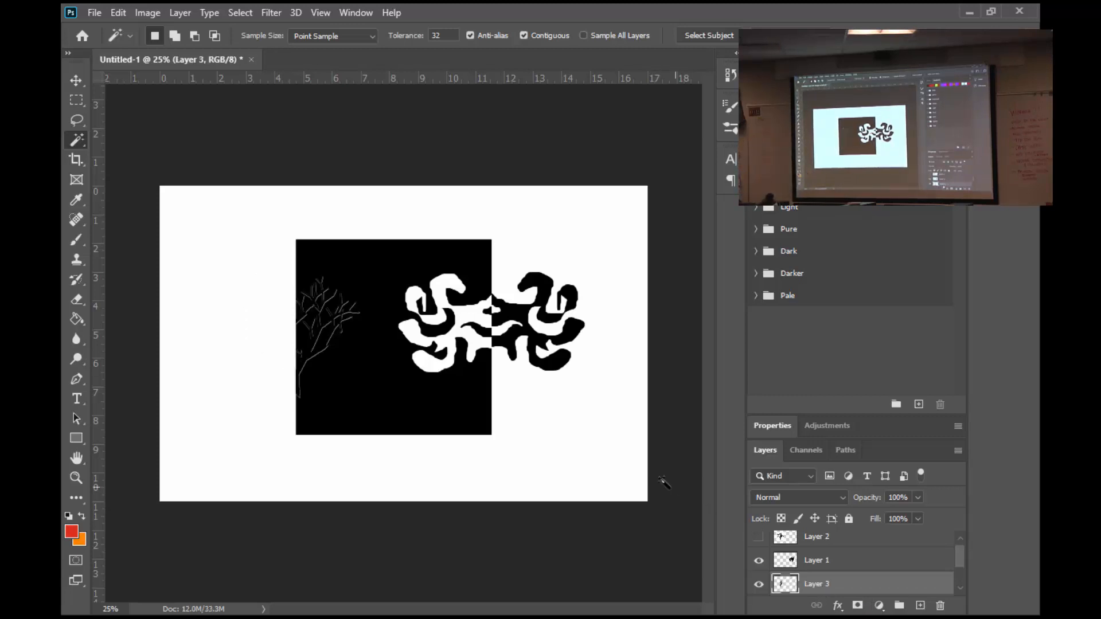
Move the cut tree piece outside the black square's left edge, flipping it horizontally and aligning it with its white cutout.
{"action": "left_click", "coordinate": [81, 82]}
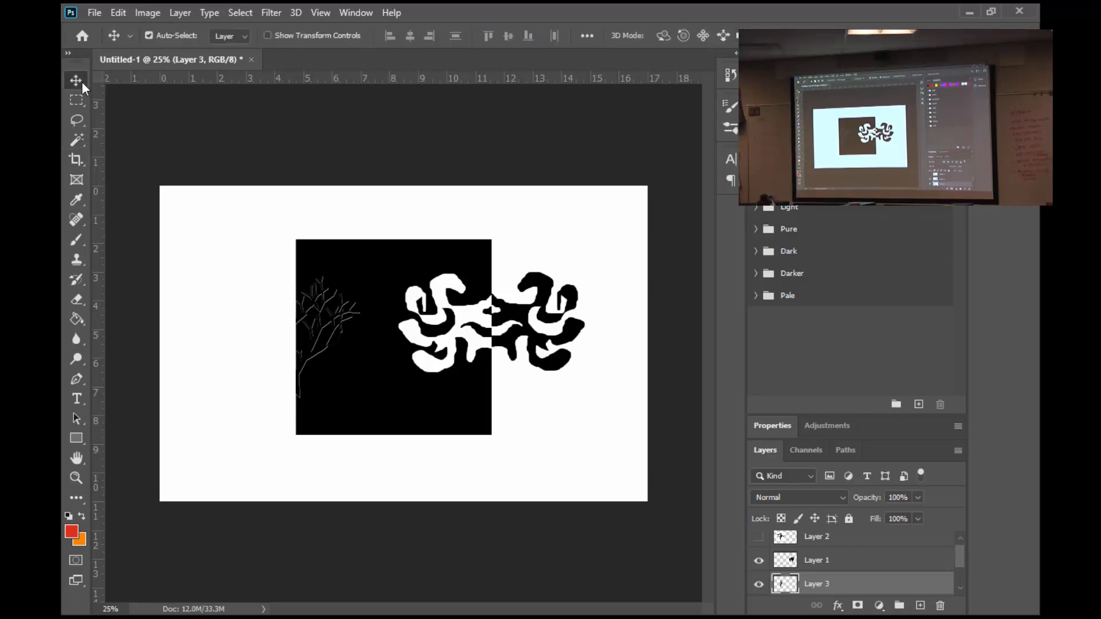
{"action": "left_click_drag", "start_coordinate": [319, 366], "coordinate": [259, 375]}
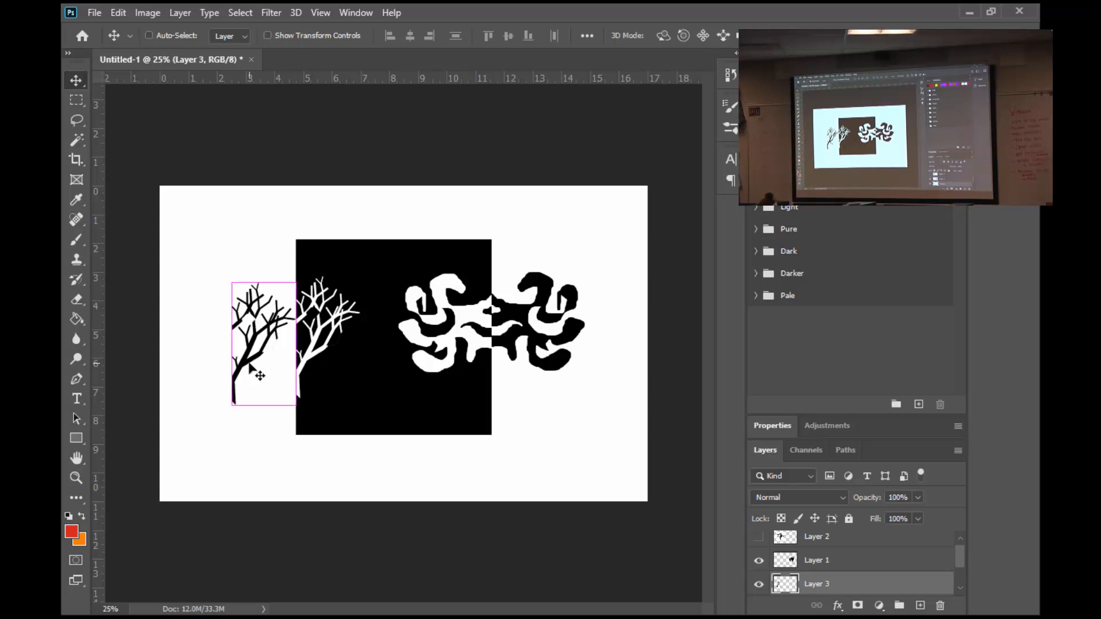
{"action": "key", "text": "ctrl+t"}
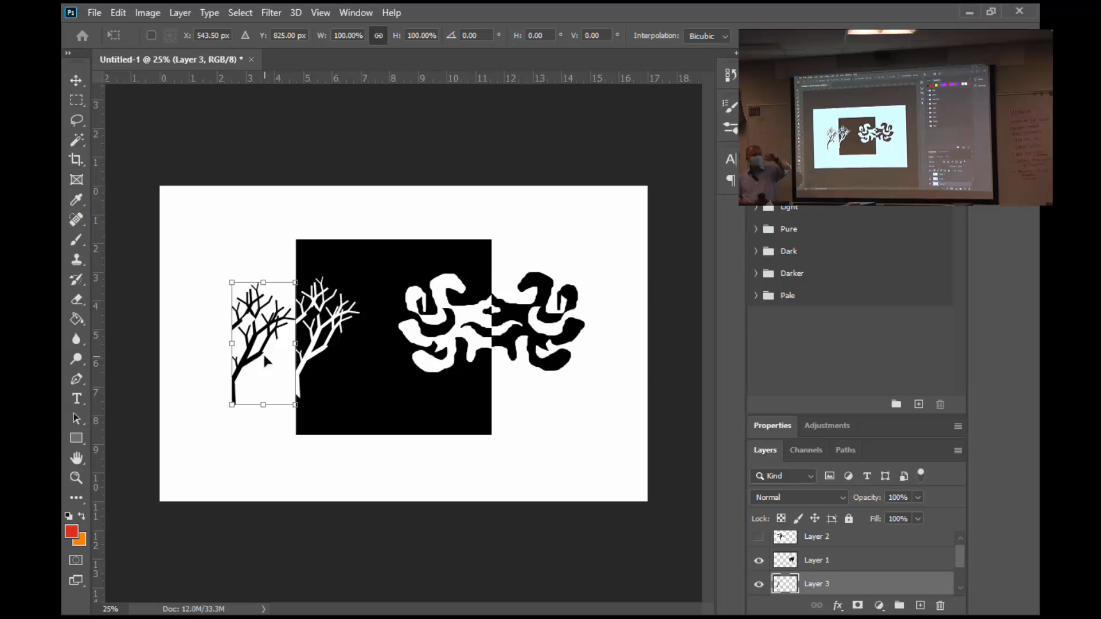
{"action": "right_click", "coordinate": [263, 356]}
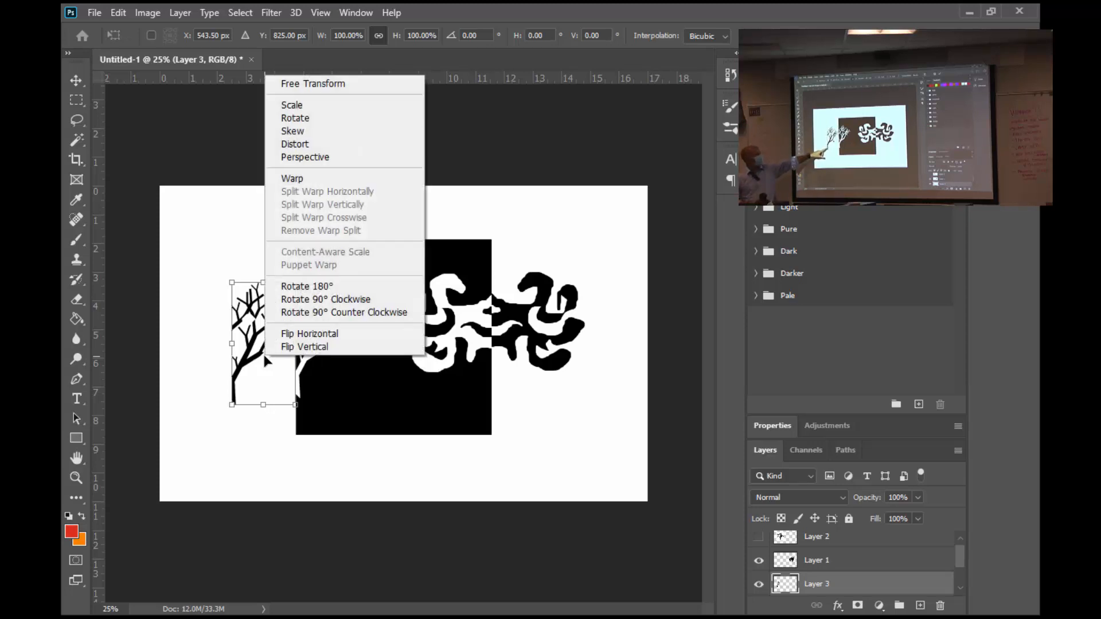
{"action": "left_click", "coordinate": [316, 335]}
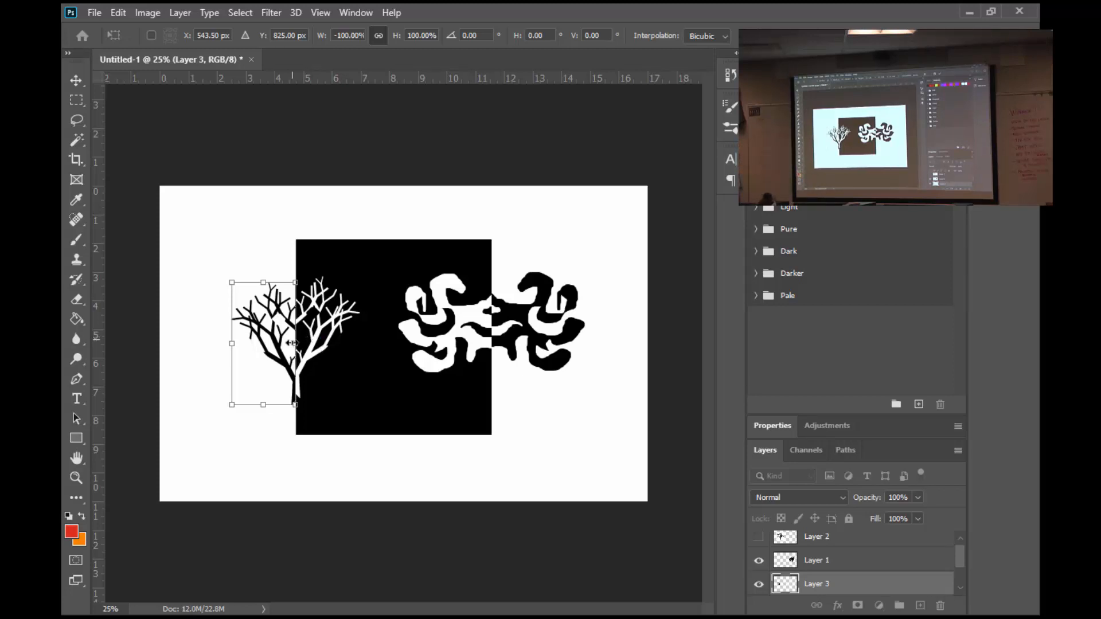
{"action": "left_click_drag", "start_coordinate": [284, 362], "coordinate": [285, 359]}
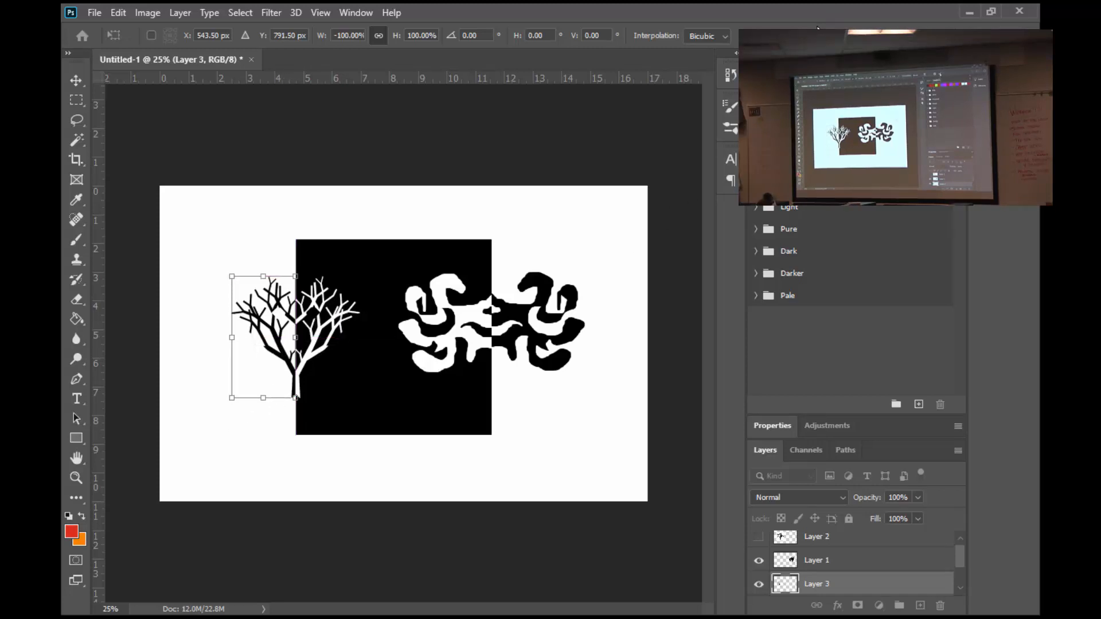
{"action": "key", "text": "Return"}
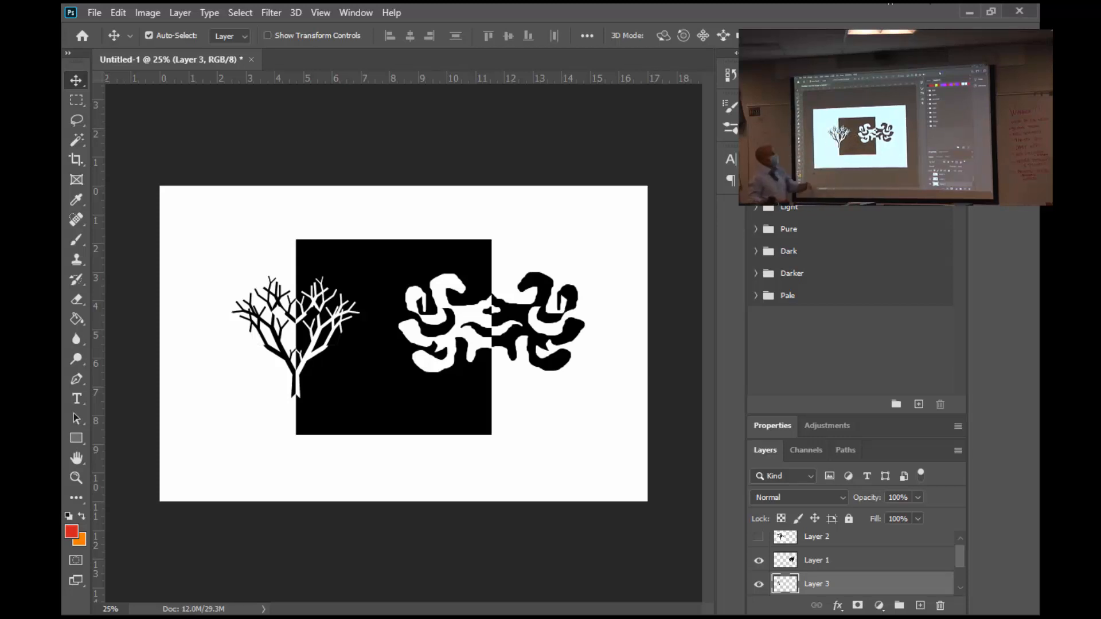
Switch to the Chrome browser and open the 4.3 Notan - Positive and Negative Space assignment in the Digital Media 2021 course.
{"action": "left_click_drag", "start_coordinate": [802, 14], "coordinate": [757, 314]}
{"action": "left_click_drag", "start_coordinate": [673, 177], "coordinate": [701, 50]}
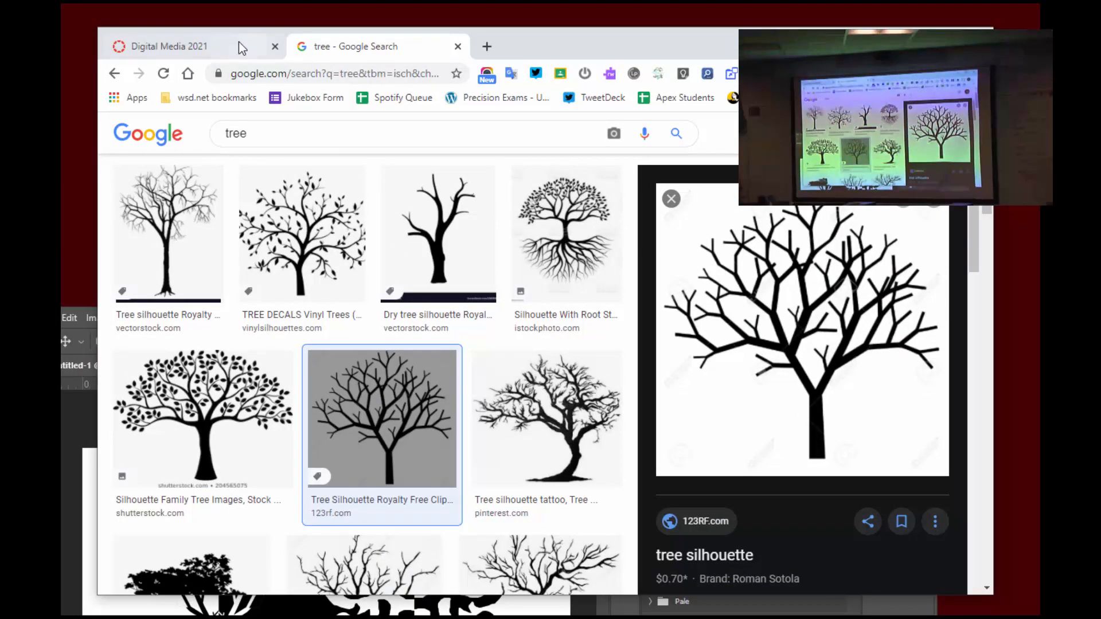
{"action": "left_click", "coordinate": [215, 43]}
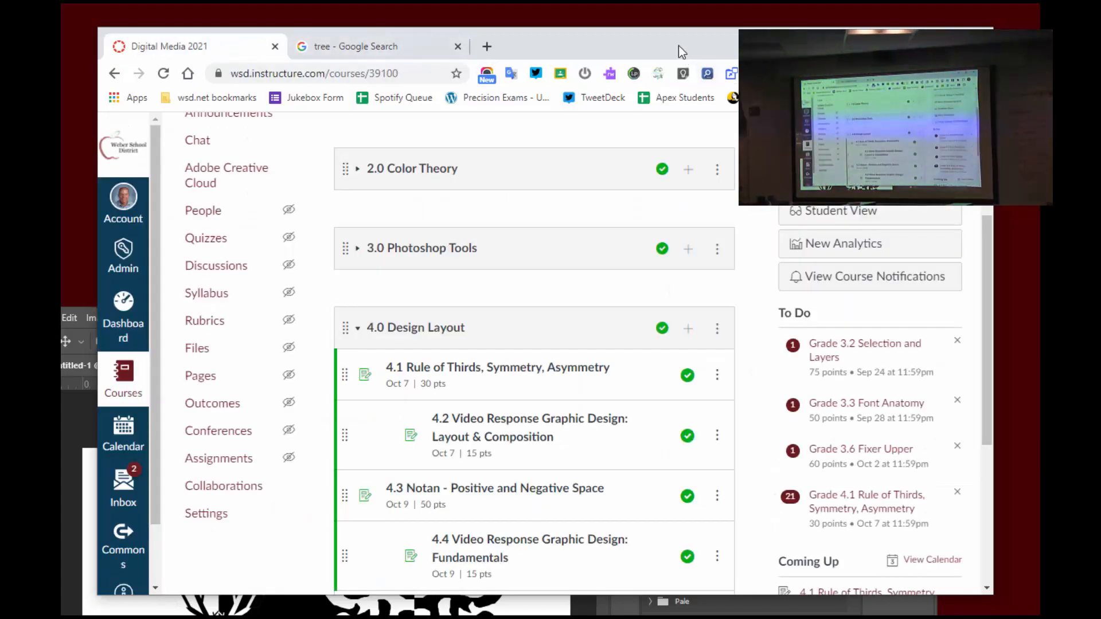
{"action": "double_click", "coordinate": [263, 46]}
{"action": "scroll", "coordinate": [505, 412], "scroll_direction": "down", "scroll_amount": 4}
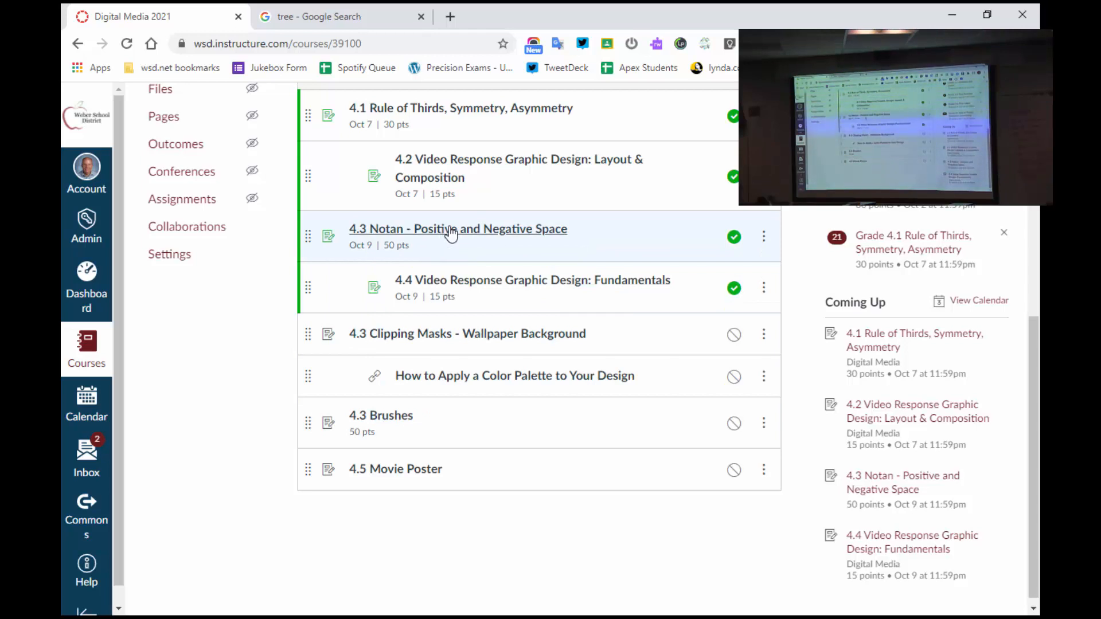
{"action": "left_click", "coordinate": [452, 233]}
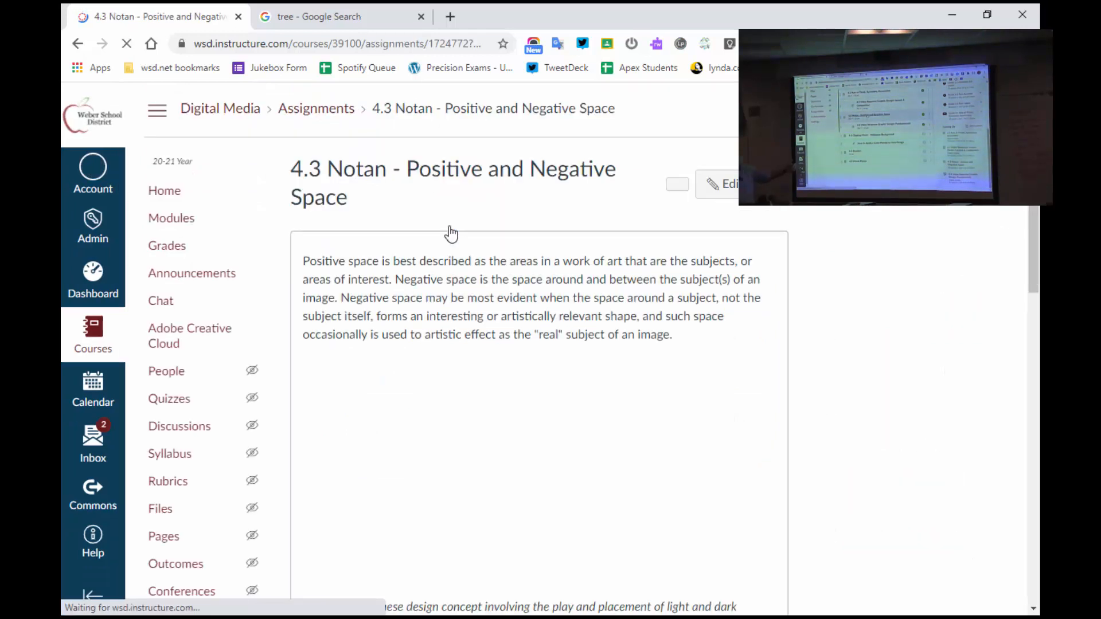
Review the Notan assignment's example image and its numbered instructions through step 9.
{"action": "scroll", "coordinate": [631, 406], "scroll_direction": "down", "scroll_amount": 4}
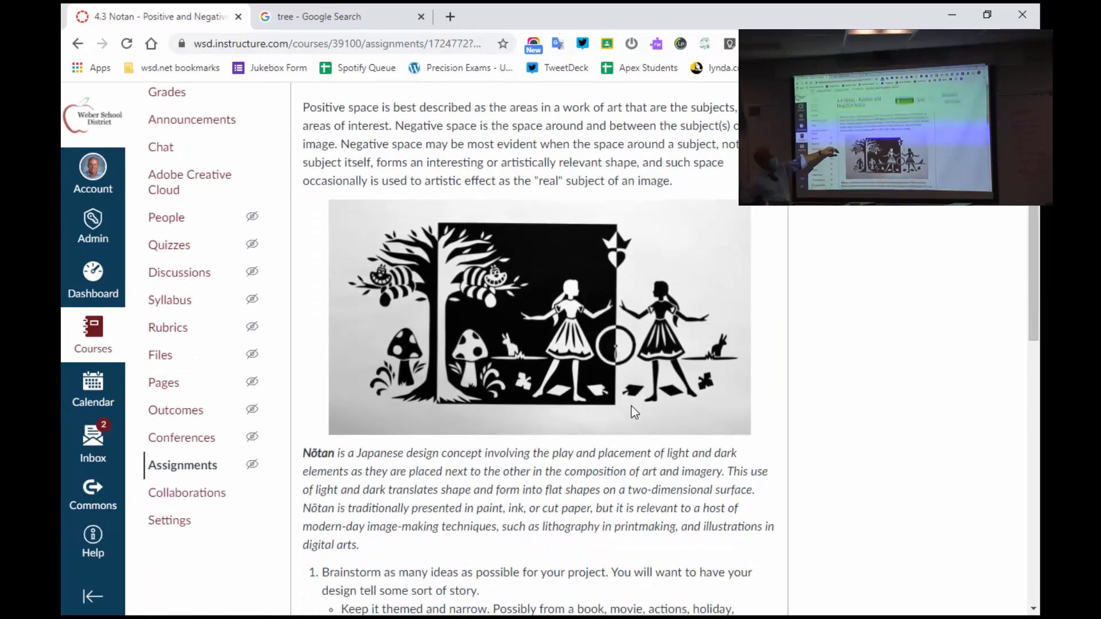
{"action": "scroll", "coordinate": [631, 406], "scroll_direction": "down", "scroll_amount": 1}
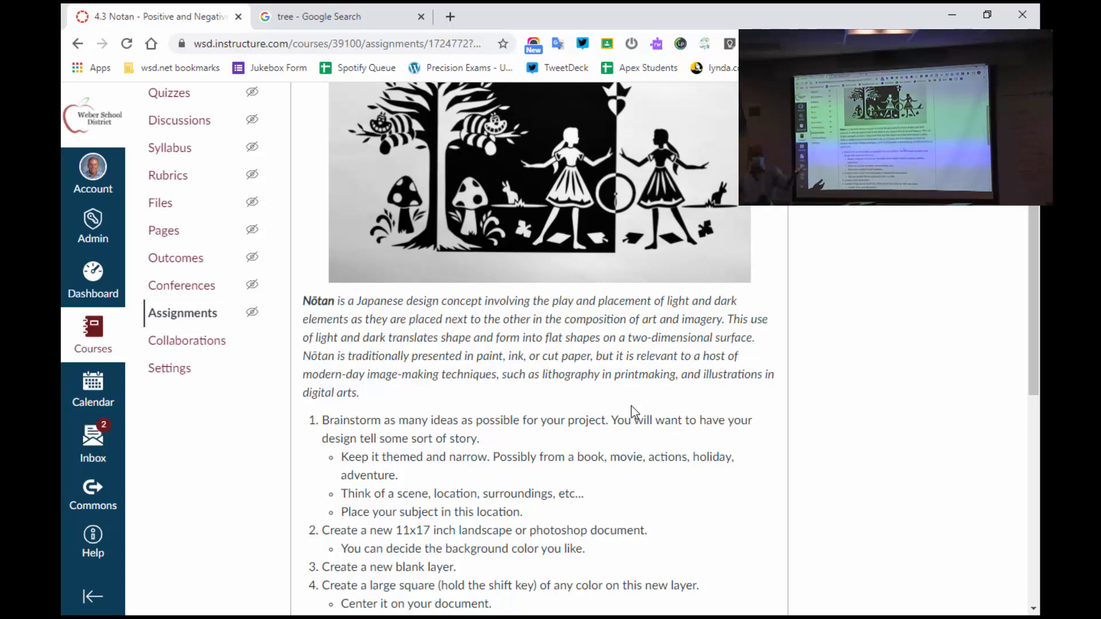
{"action": "scroll", "coordinate": [632, 406], "scroll_direction": "down", "scroll_amount": 1}
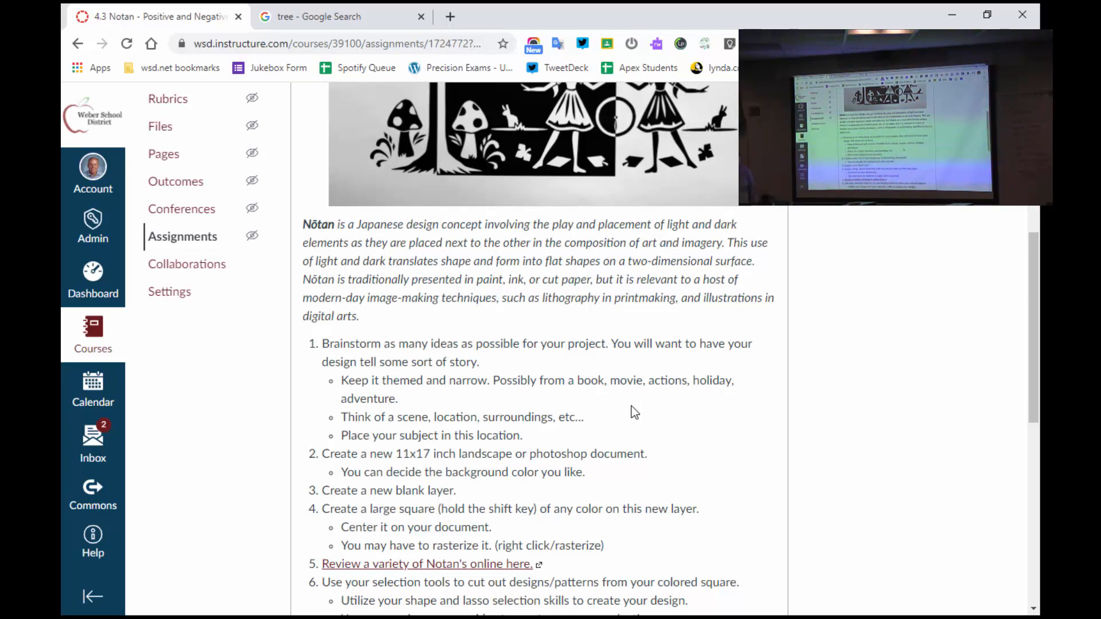
{"action": "scroll", "coordinate": [631, 406], "scroll_direction": "down", "scroll_amount": 2}
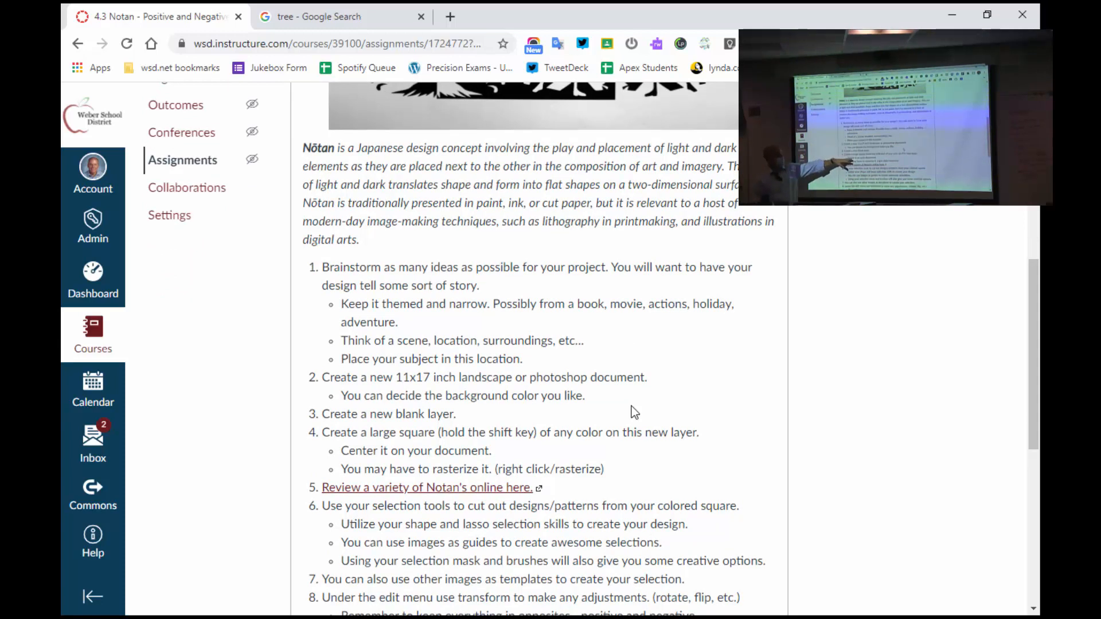
{"action": "scroll", "coordinate": [631, 406], "scroll_direction": "down", "scroll_amount": 2}
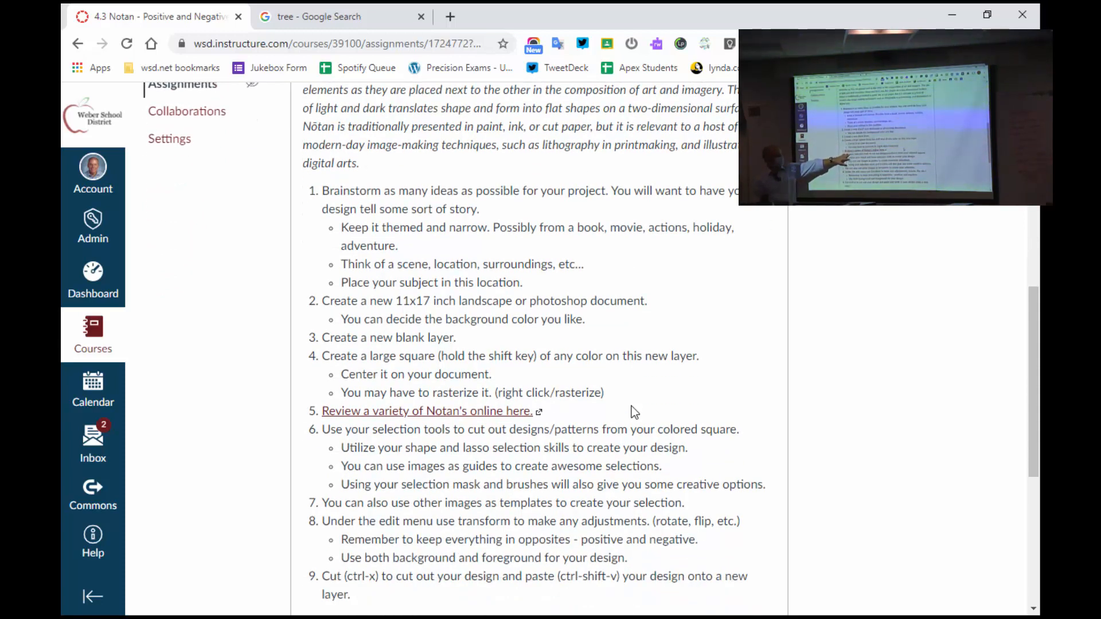
{"action": "scroll", "coordinate": [631, 406], "scroll_direction": "down", "scroll_amount": 2}
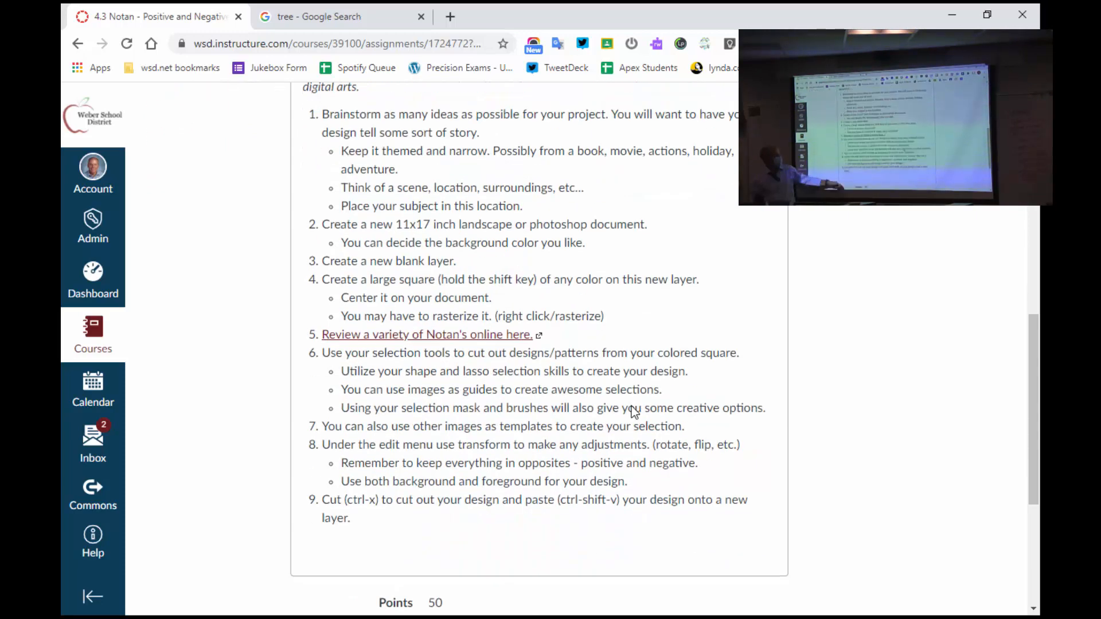